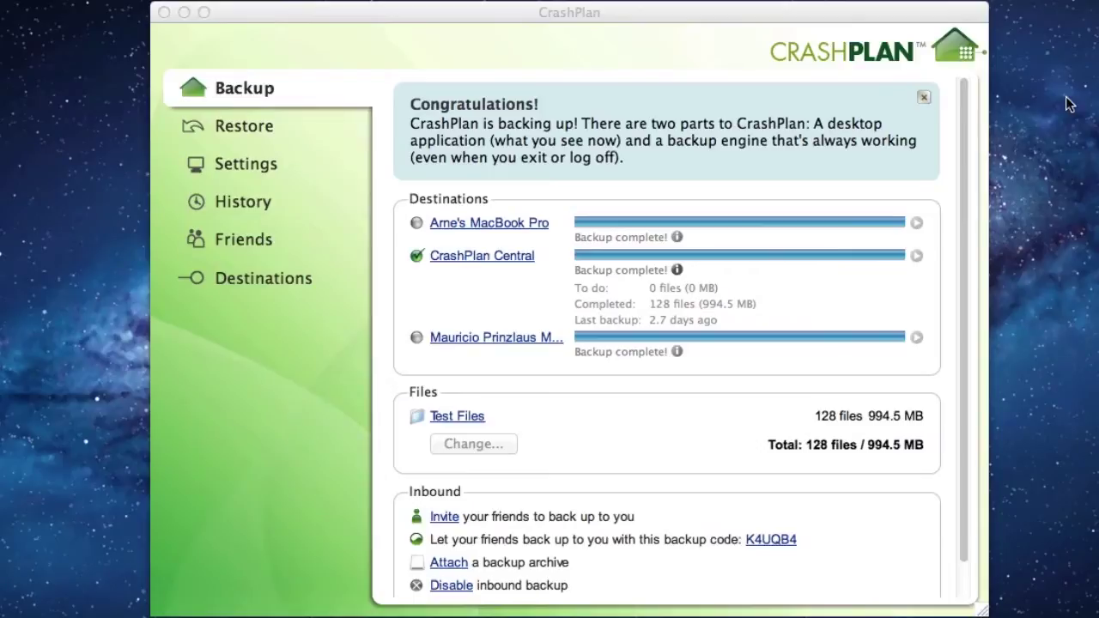
Open the Restore view with CrashPlan Central kept as the backup source, listing Test Files.
click(225, 129)
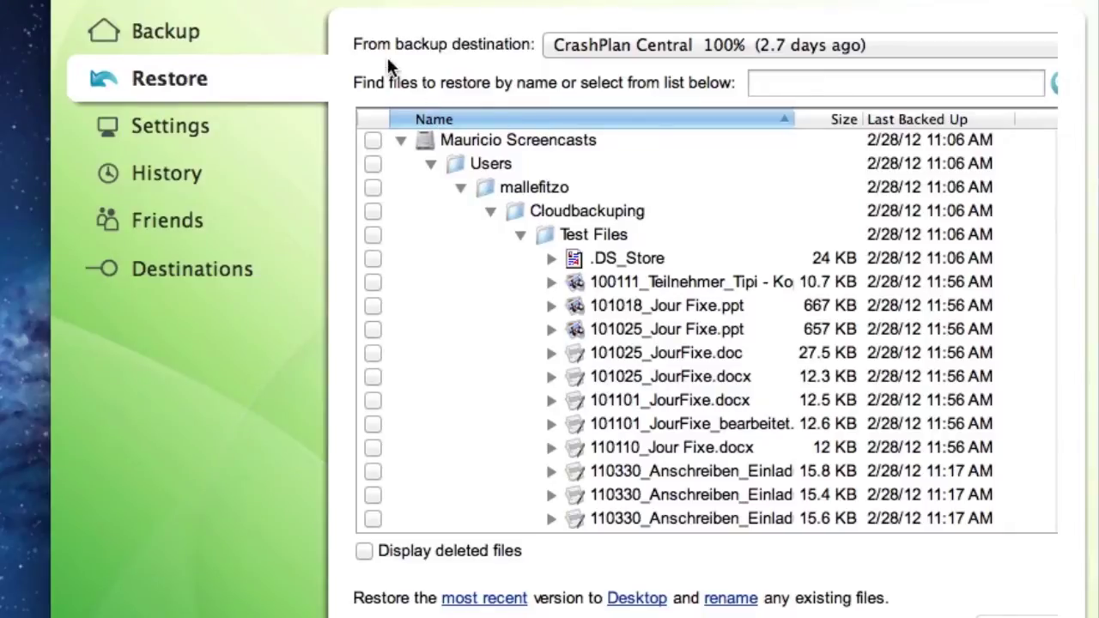
click(611, 49)
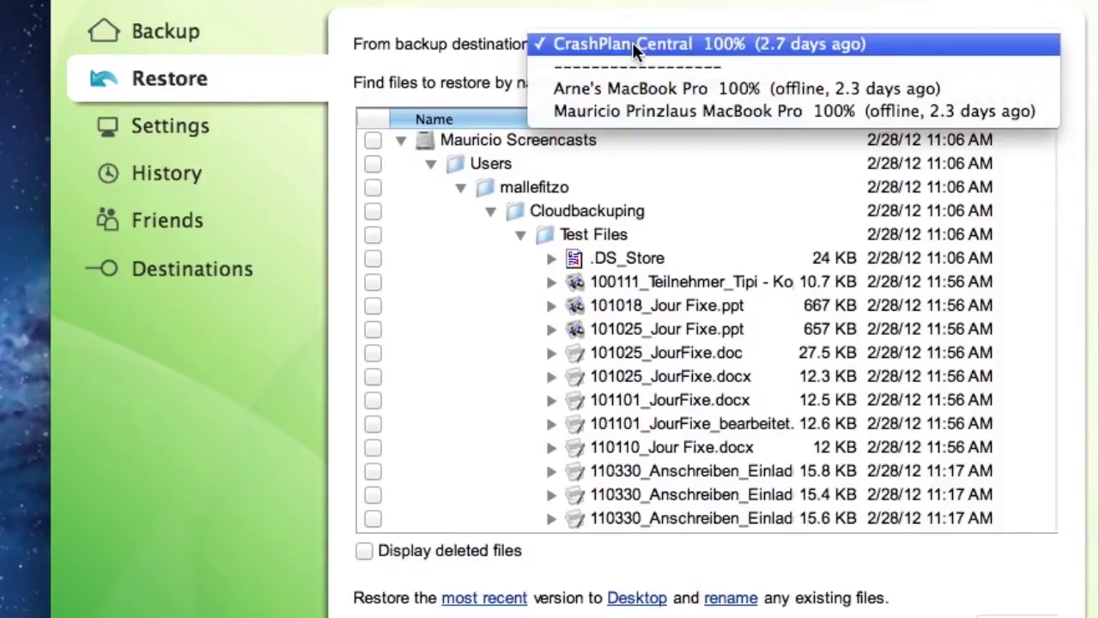
click(474, 65)
click(822, 80)
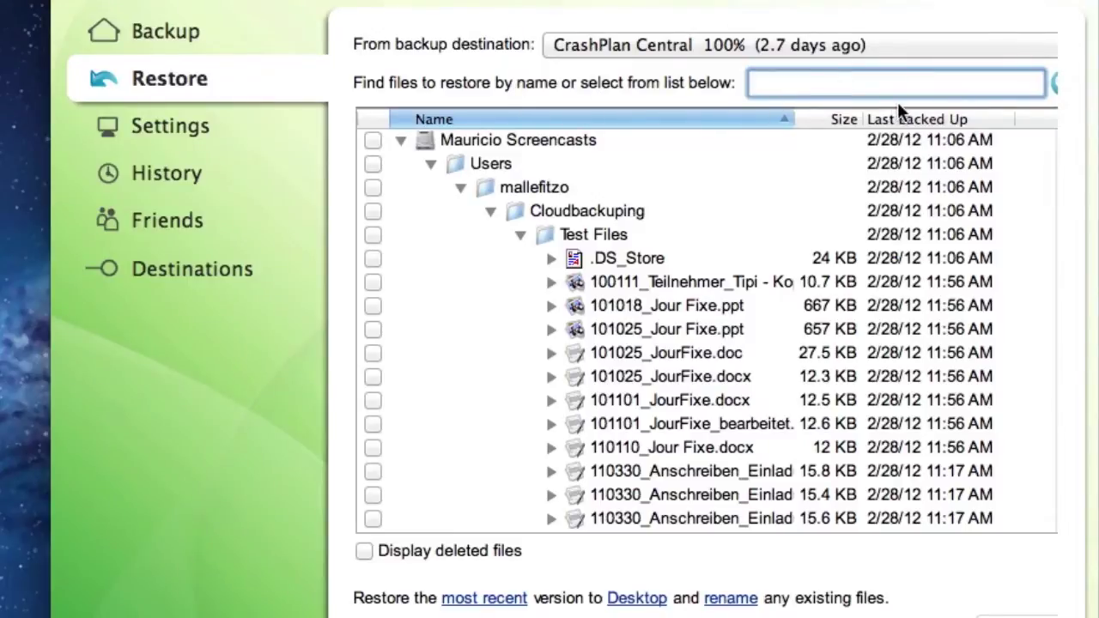
Search for .docx, widen the Name column, and mark the nine matching .docx files.
text(.docx)
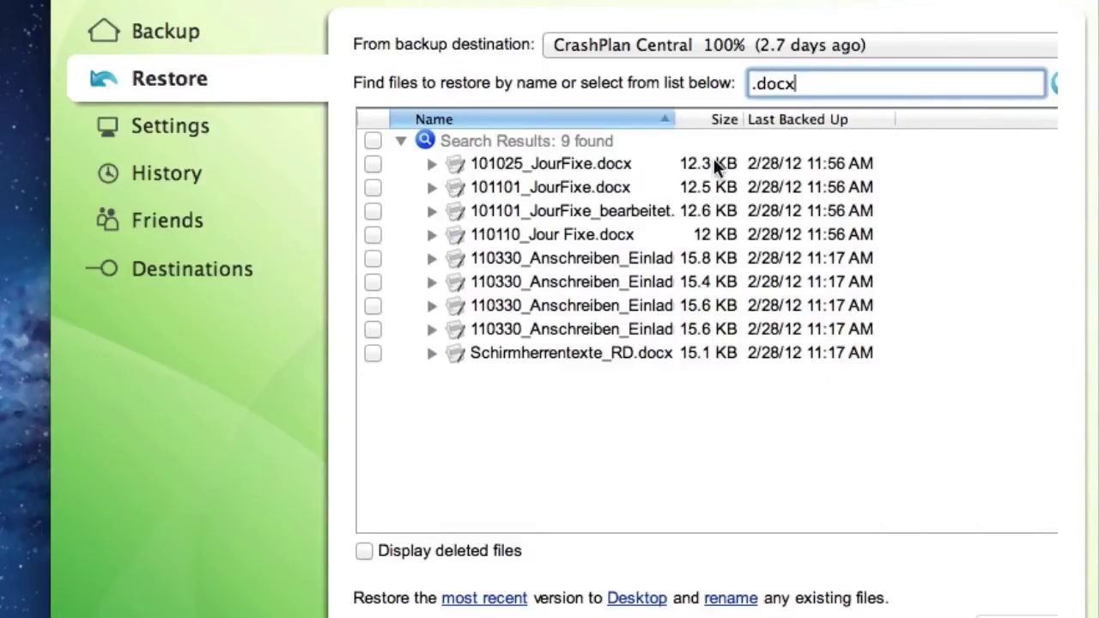
drag(674, 118, 854, 133)
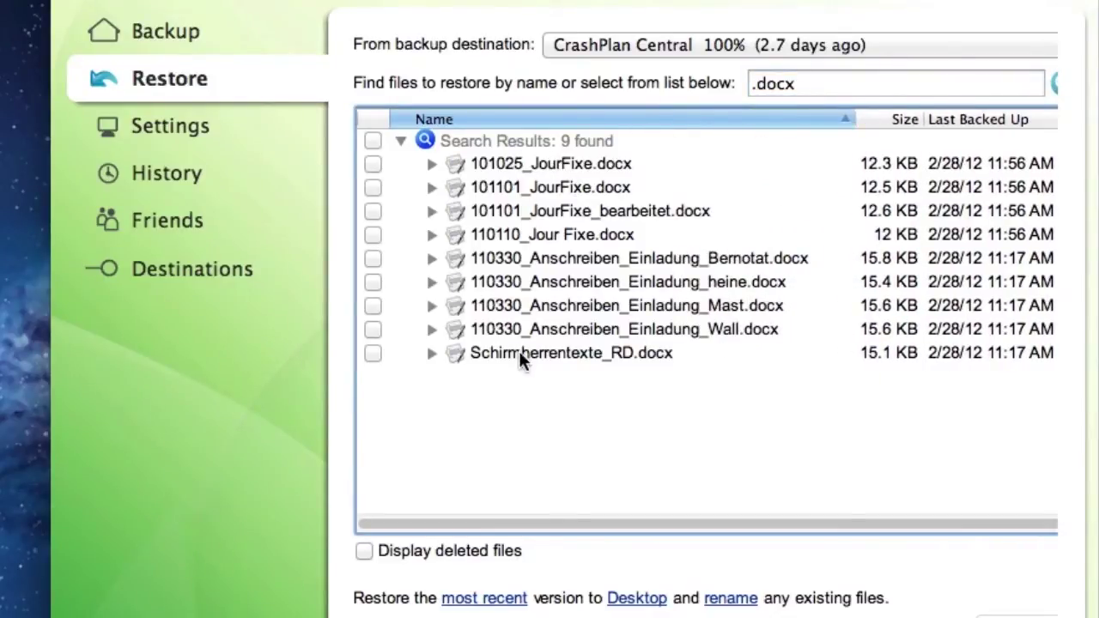
click(372, 164)
click(372, 187)
click(372, 210)
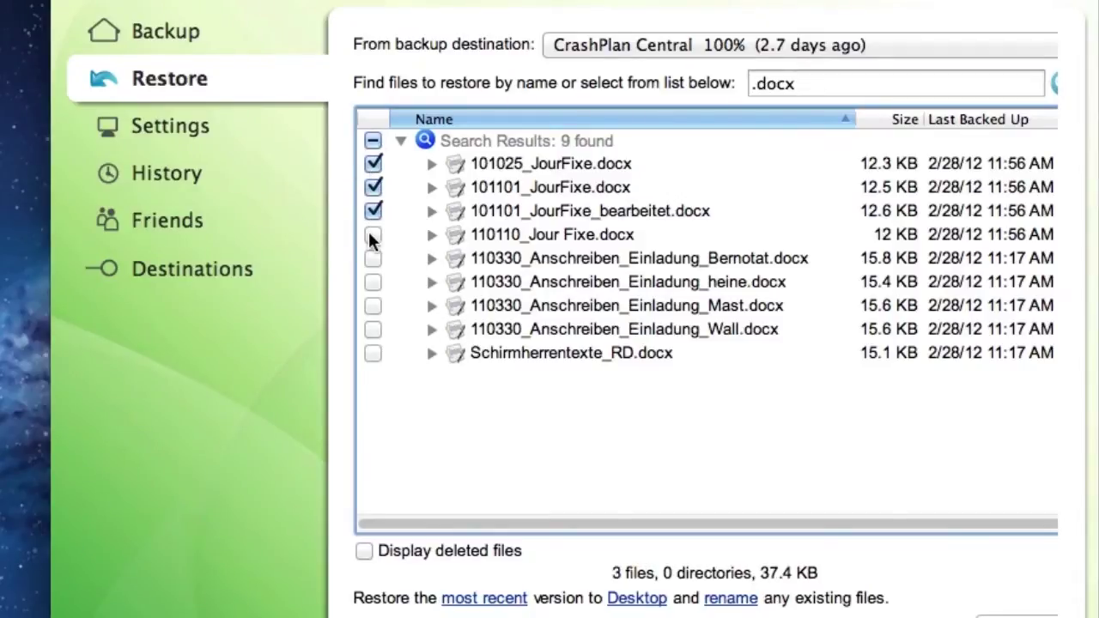
click(373, 235)
click(373, 257)
click(372, 282)
click(372, 305)
click(372, 329)
click(372, 353)
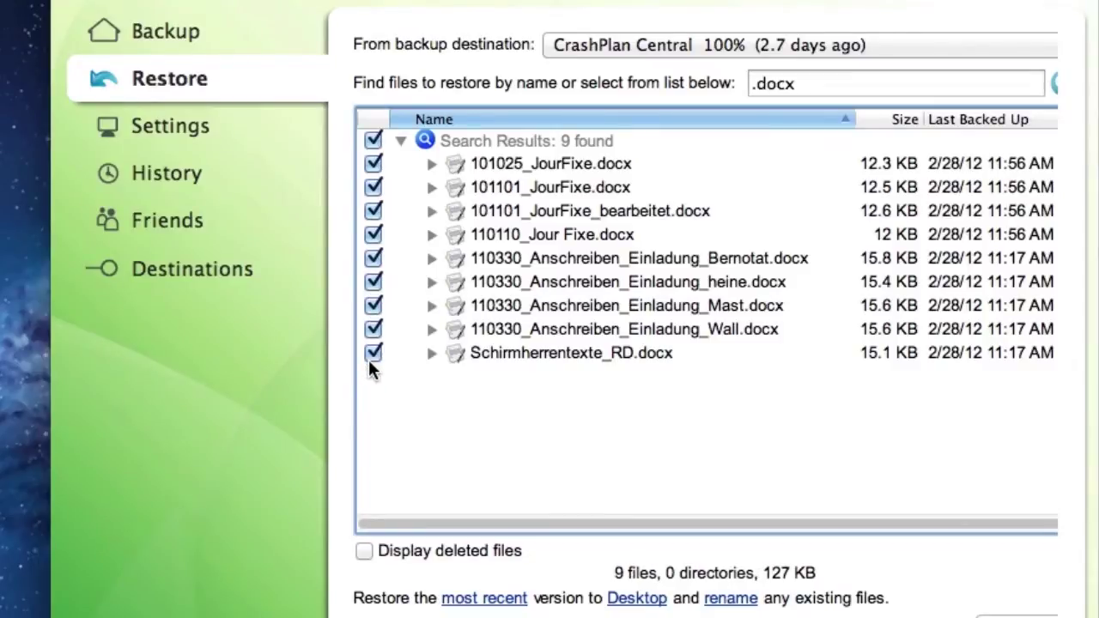
Unmark all nine .docx files and clear the search to show the full tree.
click(373, 163)
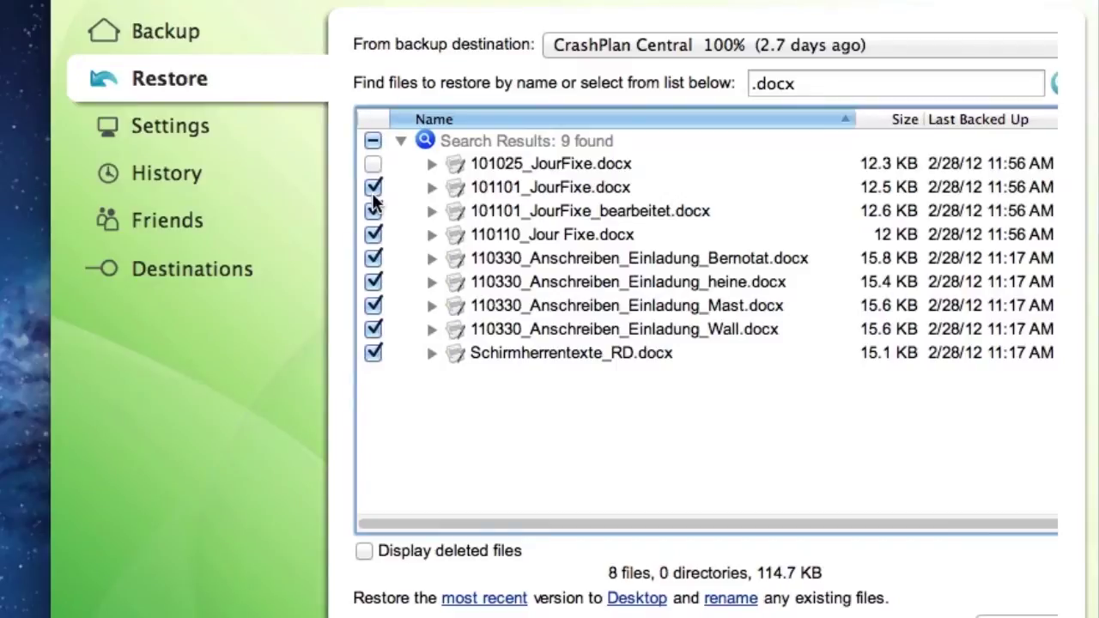
click(373, 187)
click(372, 210)
click(372, 234)
click(372, 258)
click(373, 282)
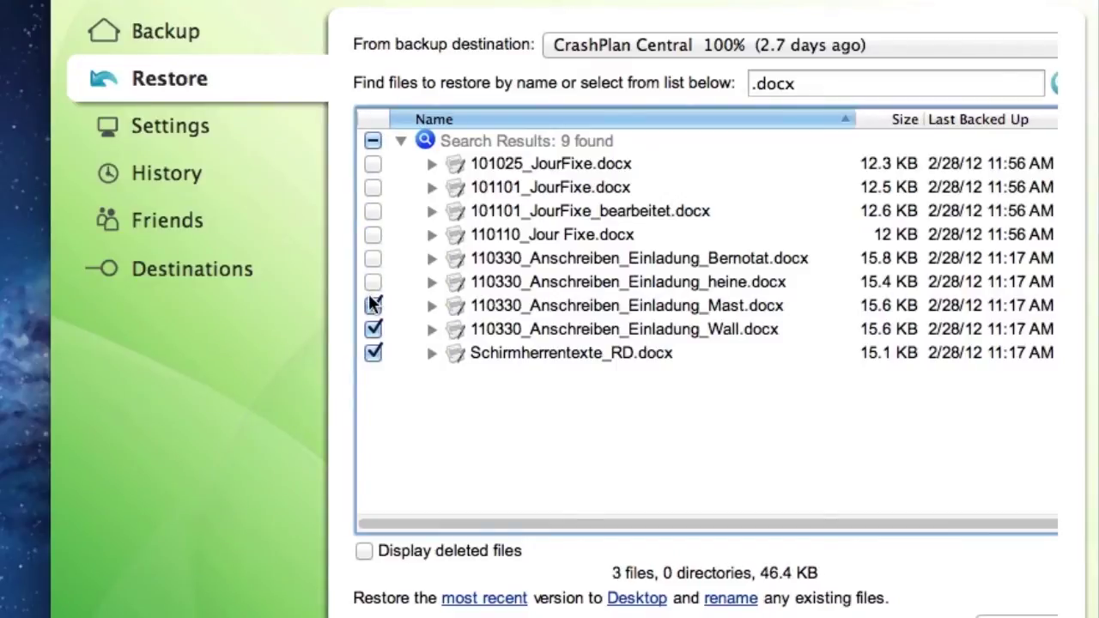
click(372, 306)
click(372, 329)
click(372, 351)
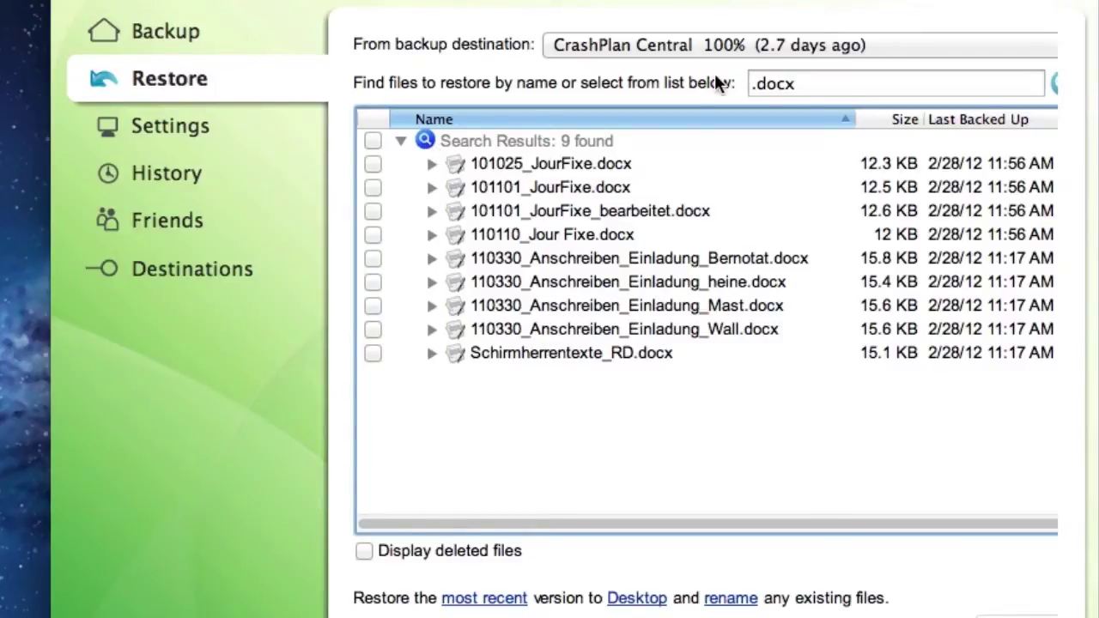
drag(823, 84, 743, 86)
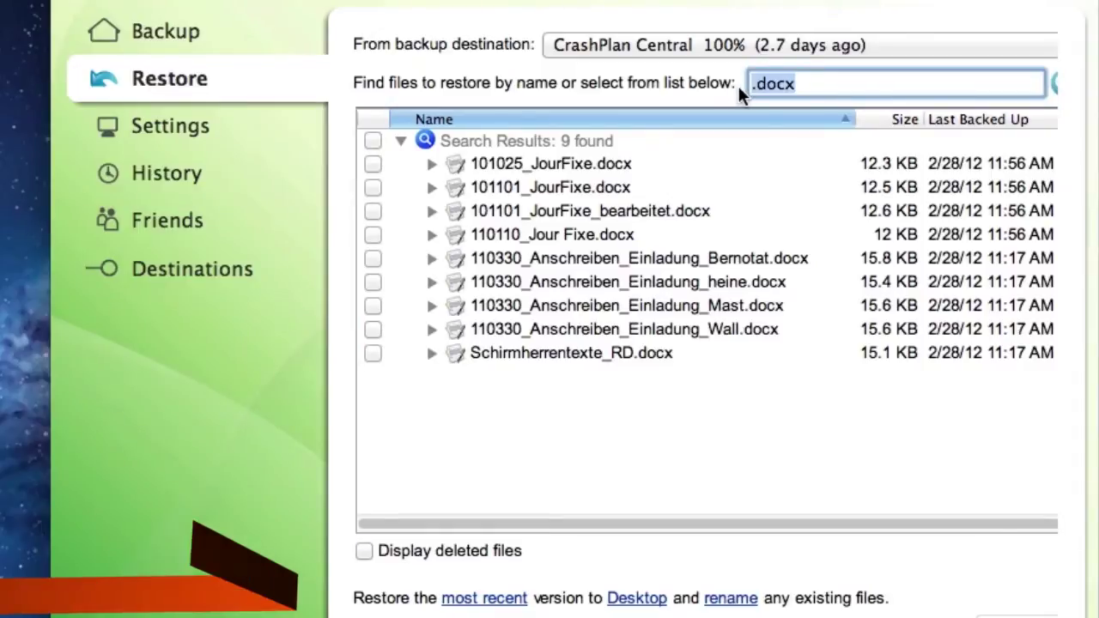
key(BackSpace)
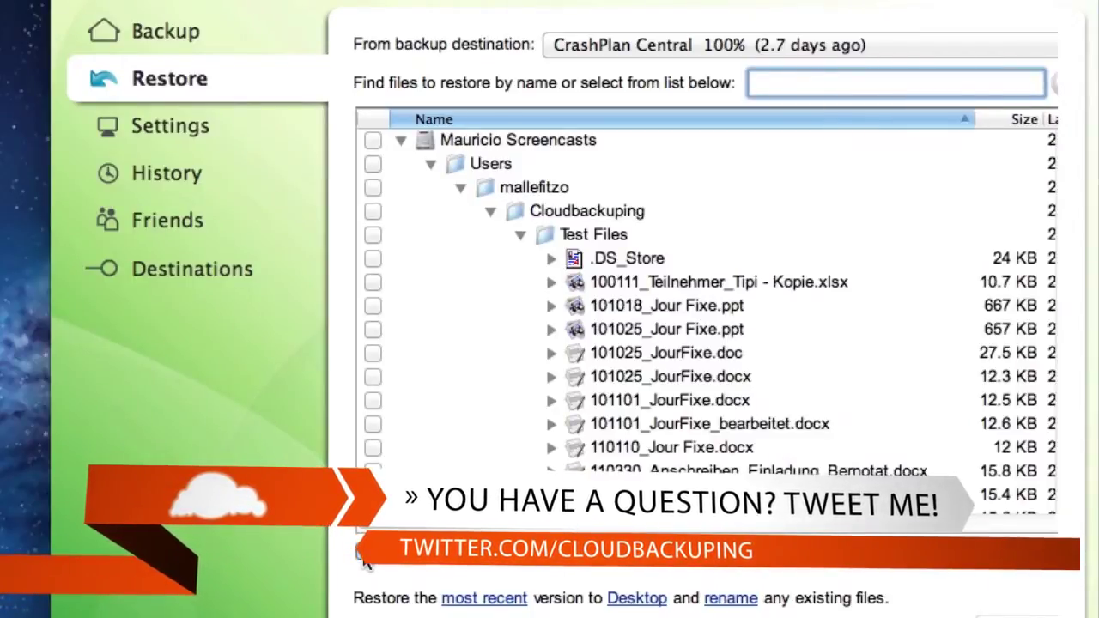
Show then hide deleted files, and open the restore-version date picker (2 March 2012, 23:59).
click(363, 553)
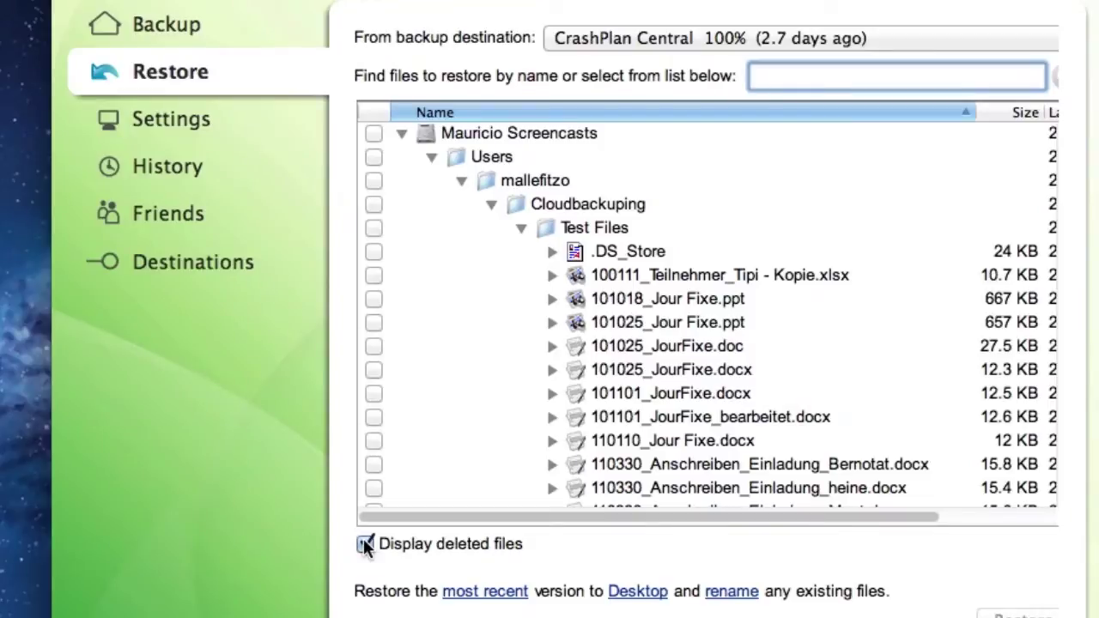
click(365, 544)
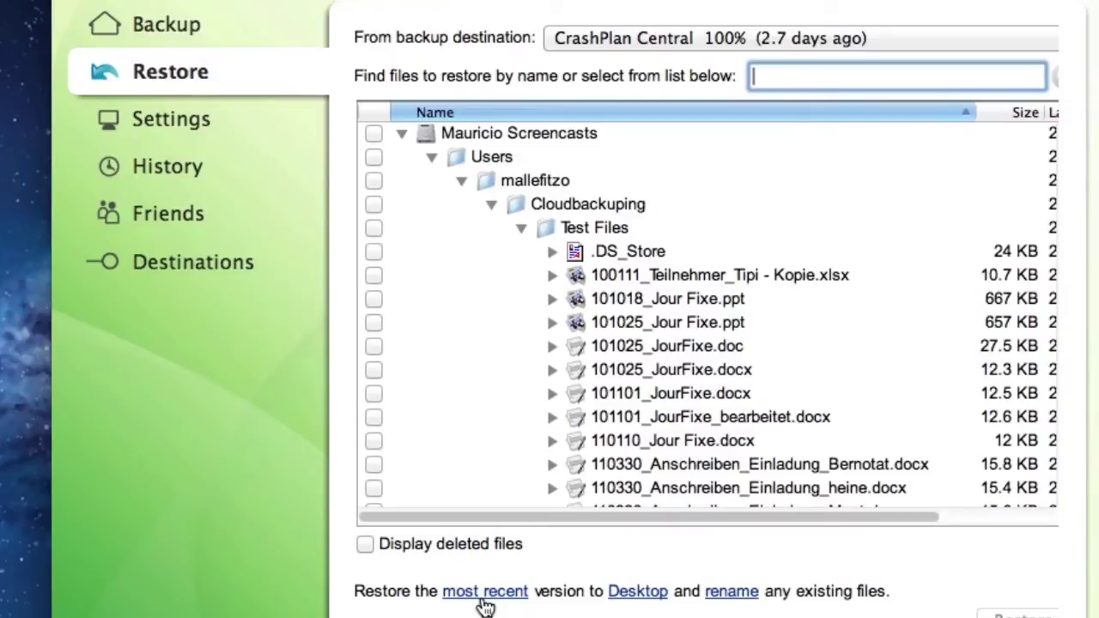
click(485, 600)
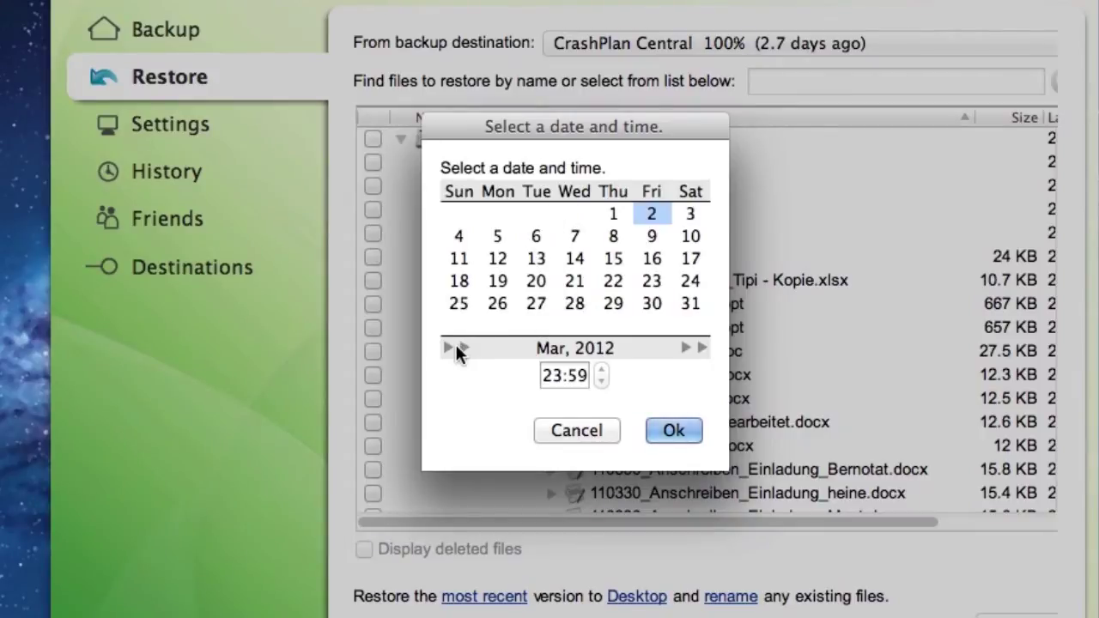
Accept Mar 2, 2012 23:59 and mark the whole Test Files folder (148 files, 995.6 MB).
click(656, 429)
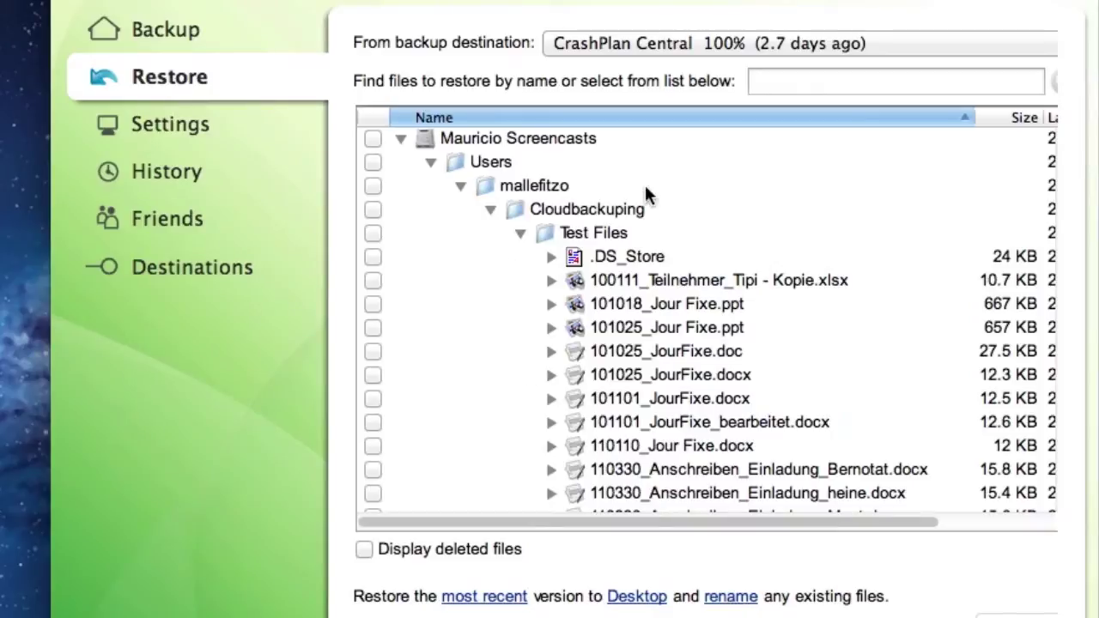
click(371, 233)
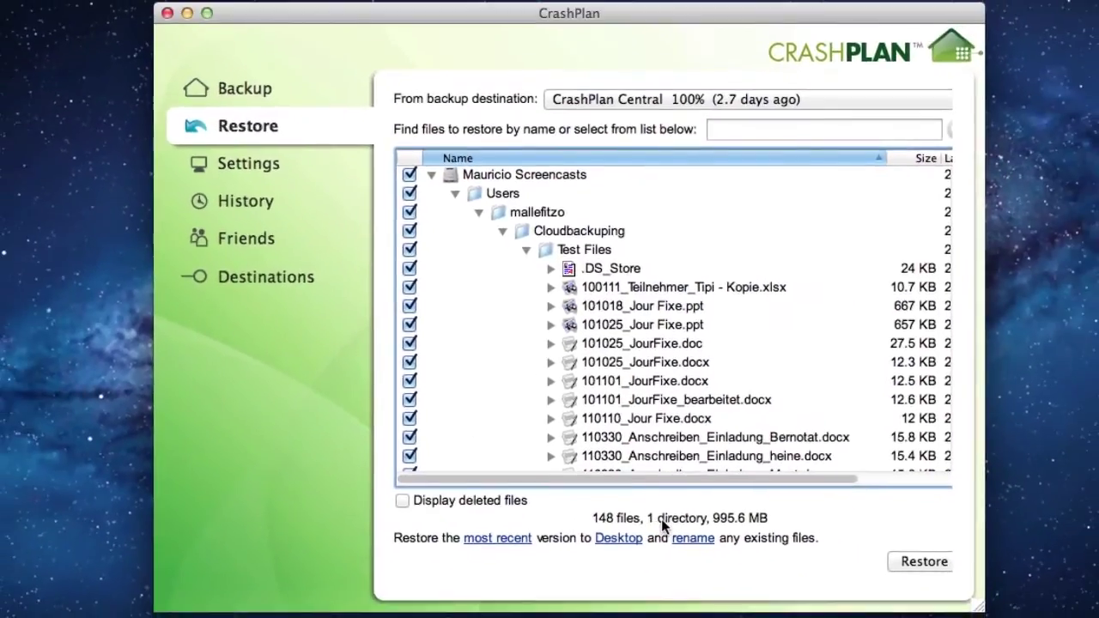
Restore the marked Test Files to the Desktop and open the arriving folder in Finder.
click(918, 561)
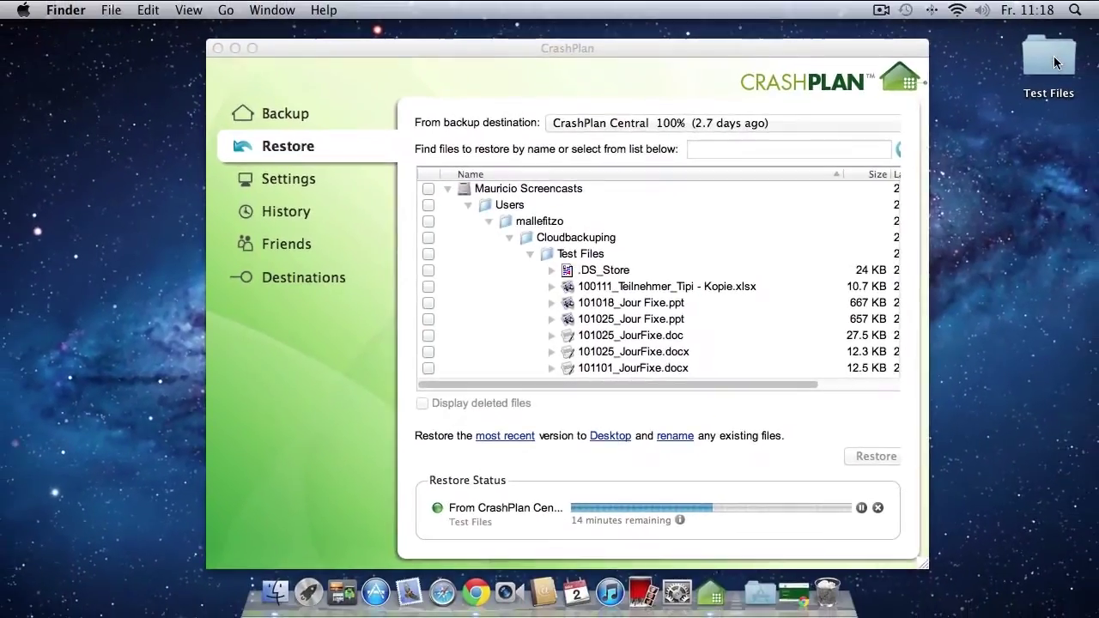
double_click(1053, 55)
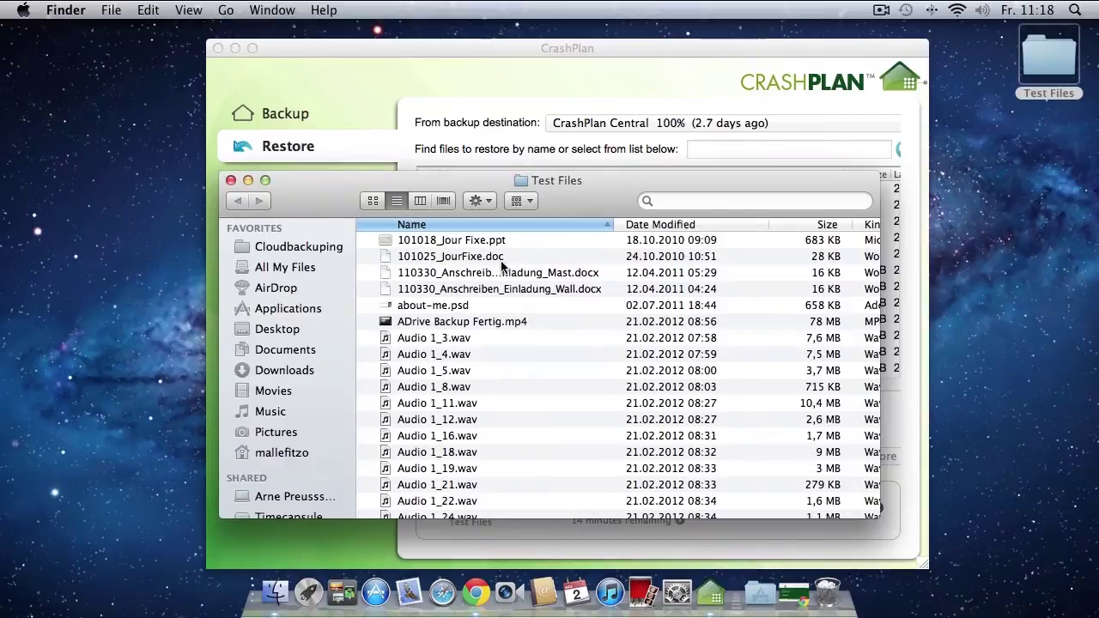
scroll(601, 279, right, 1)
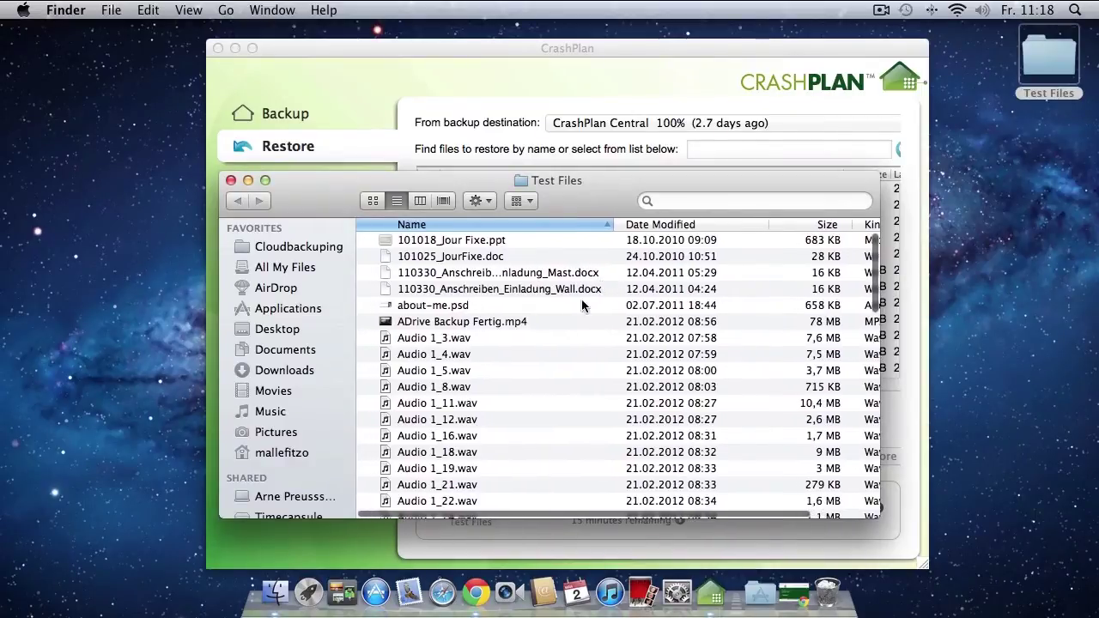
scroll(484, 368, down, 2)
scroll(484, 368, left, 1)
scroll(484, 374, down, 10)
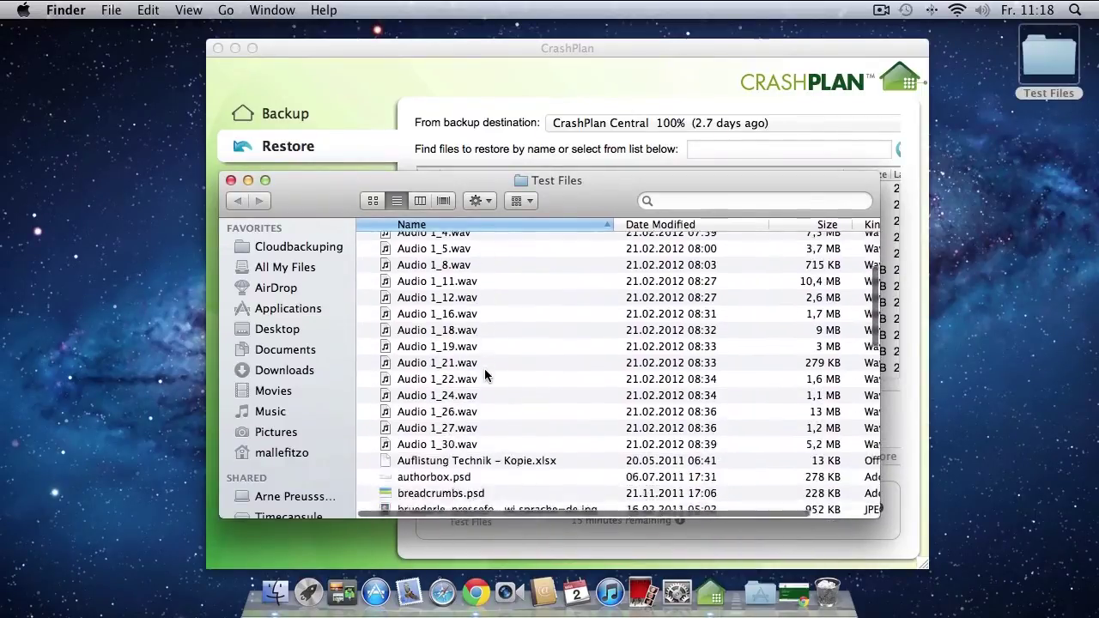
scroll(485, 374, down, 12)
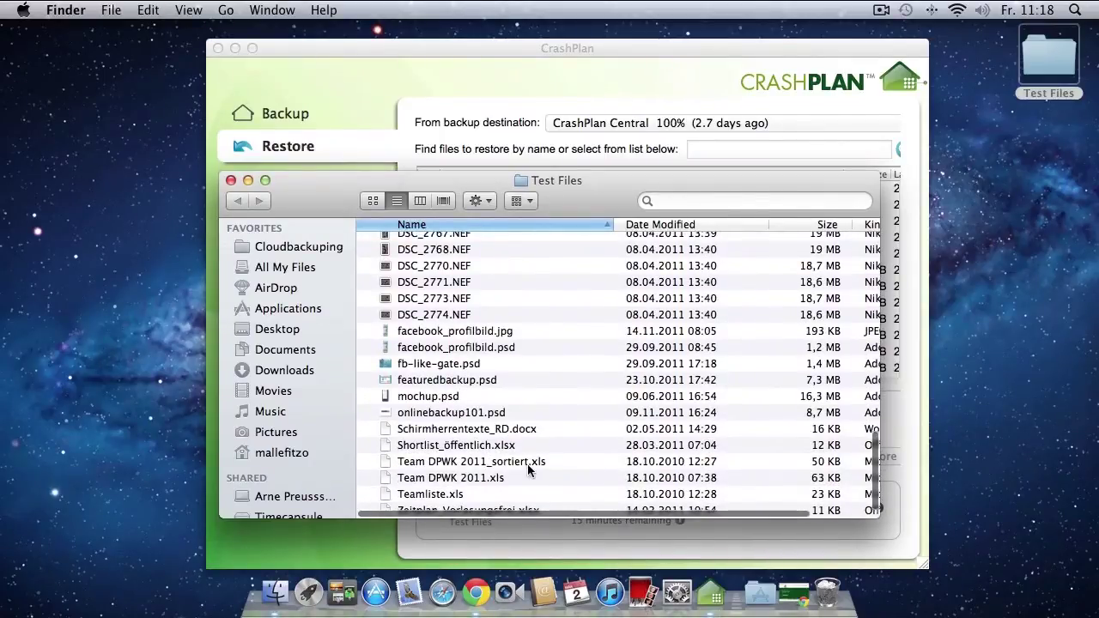
scroll(509, 355, up, 15)
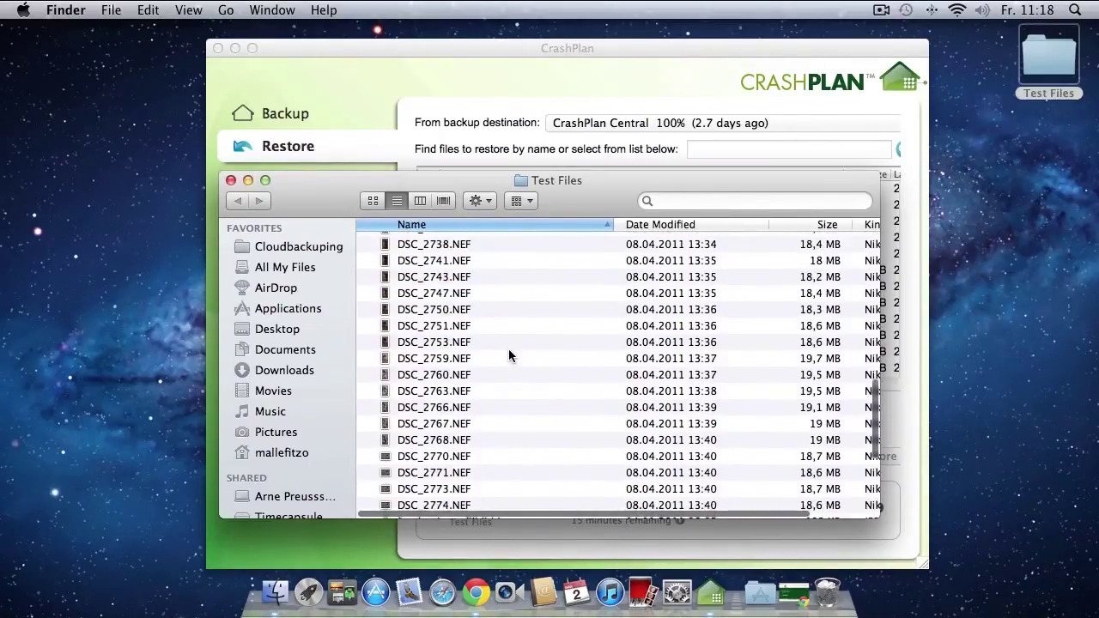
scroll(509, 354, up, 8)
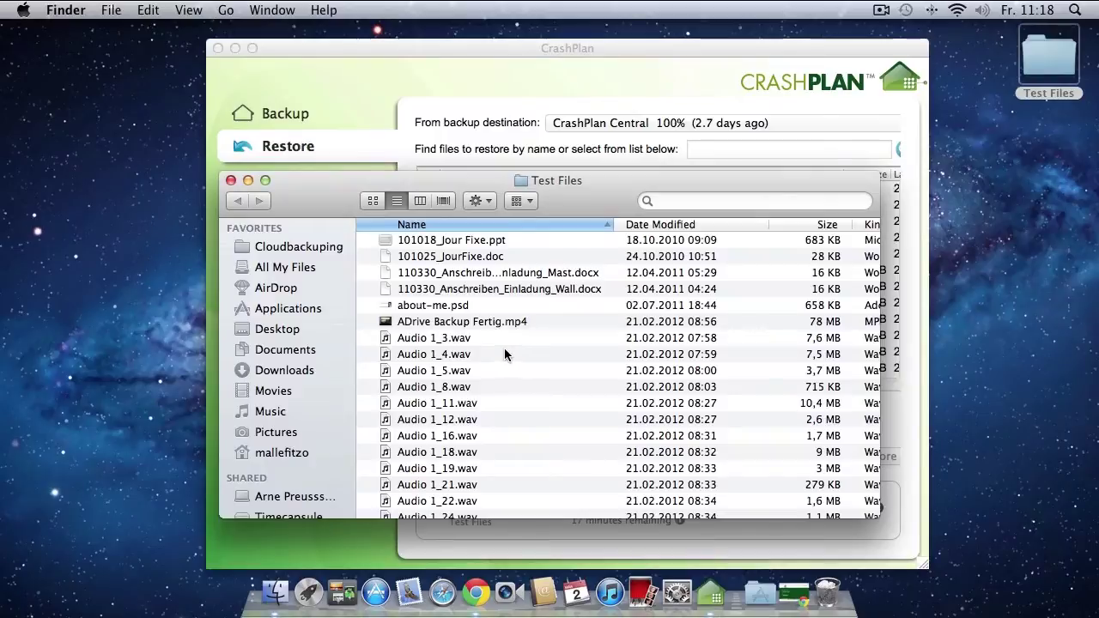
click(230, 180)
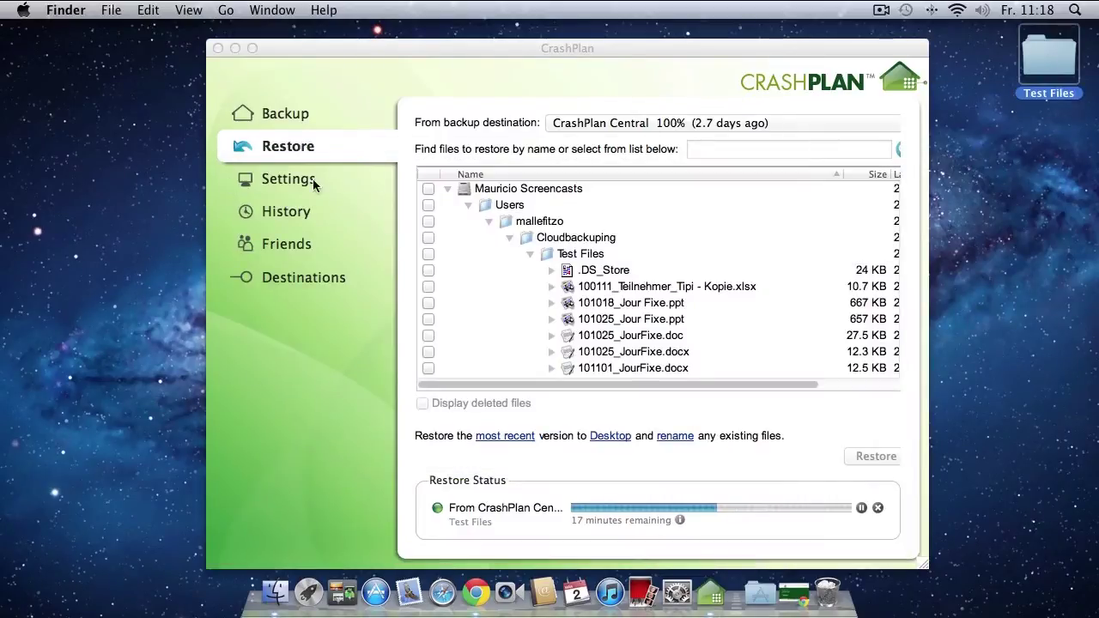
Expand the completed restore's details (148 files, 995.6 MB) and reopen Test Files on the Desktop.
click(881, 10)
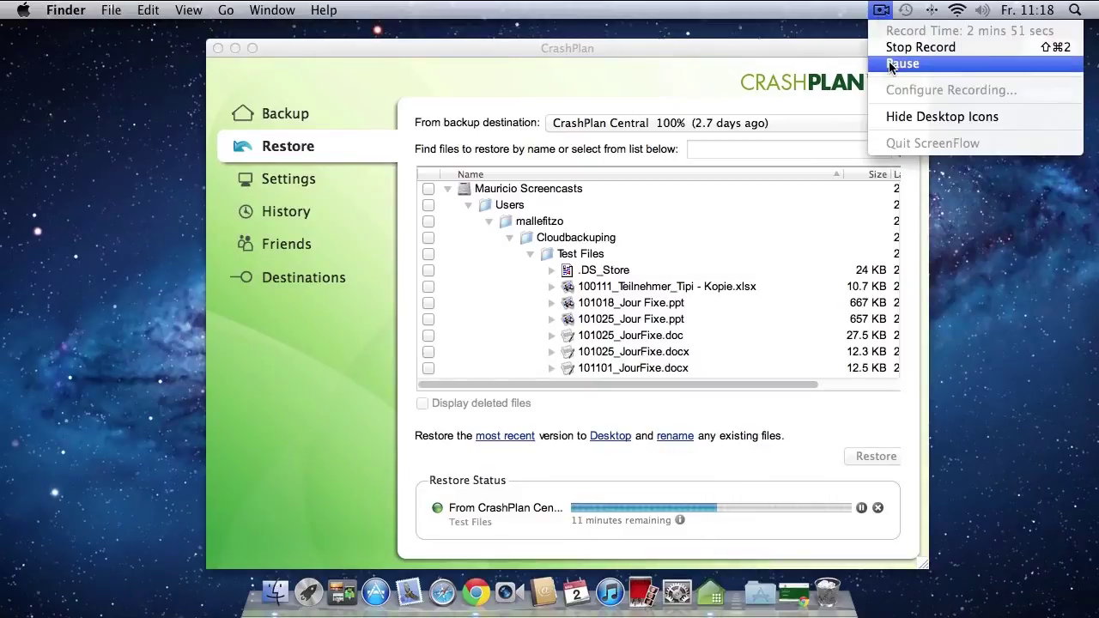
click(891, 65)
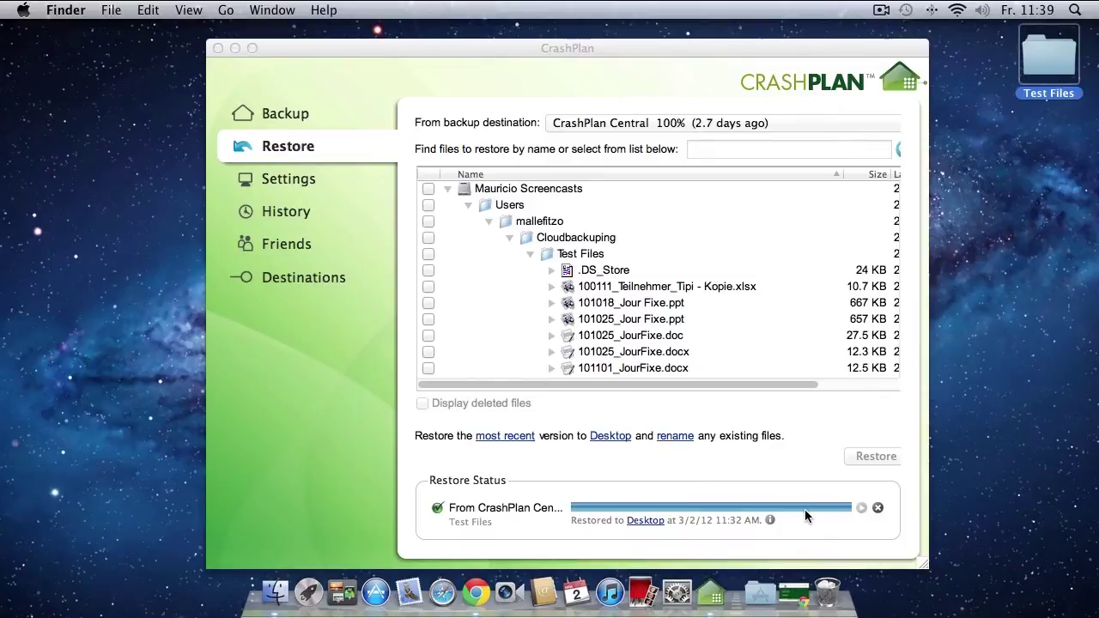
click(770, 519)
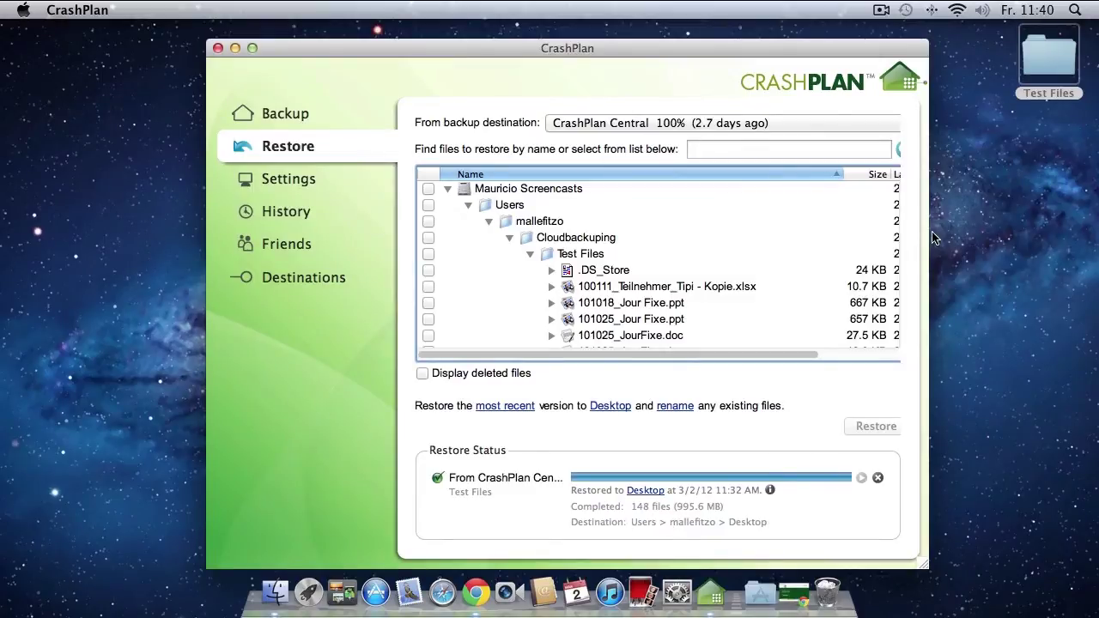
double_click(1036, 75)
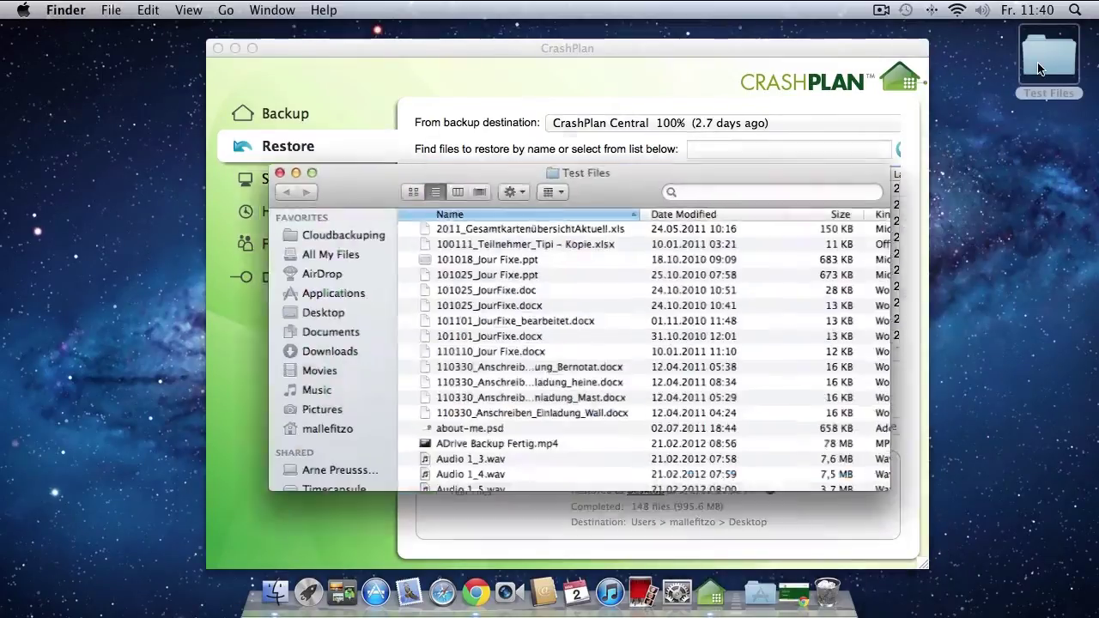
scroll(534, 397, down, 2)
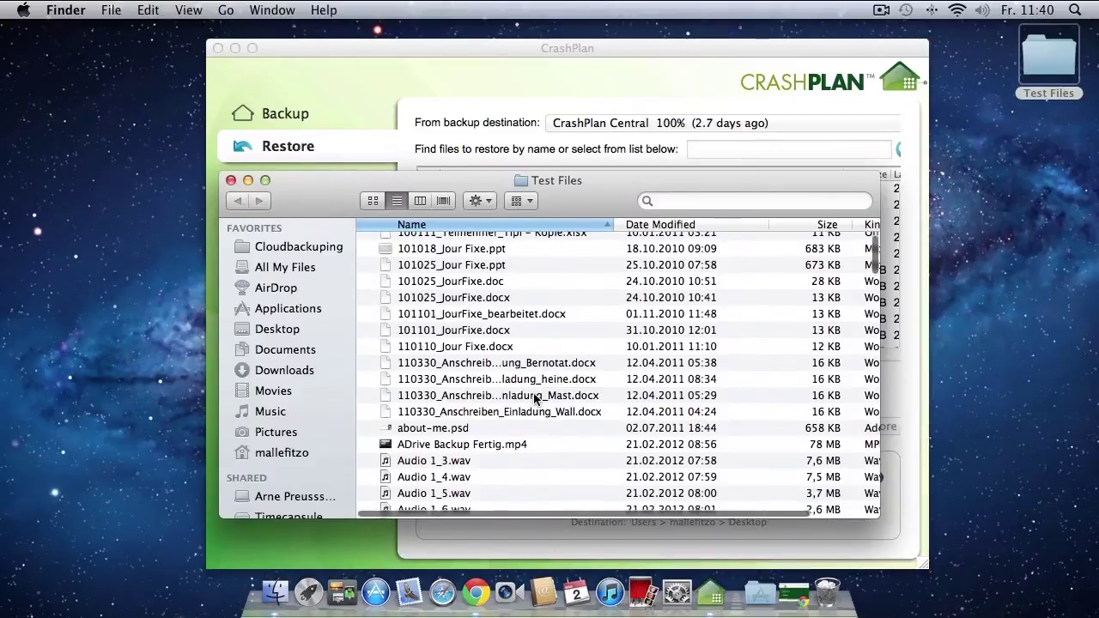
scroll(533, 397, down, 2)
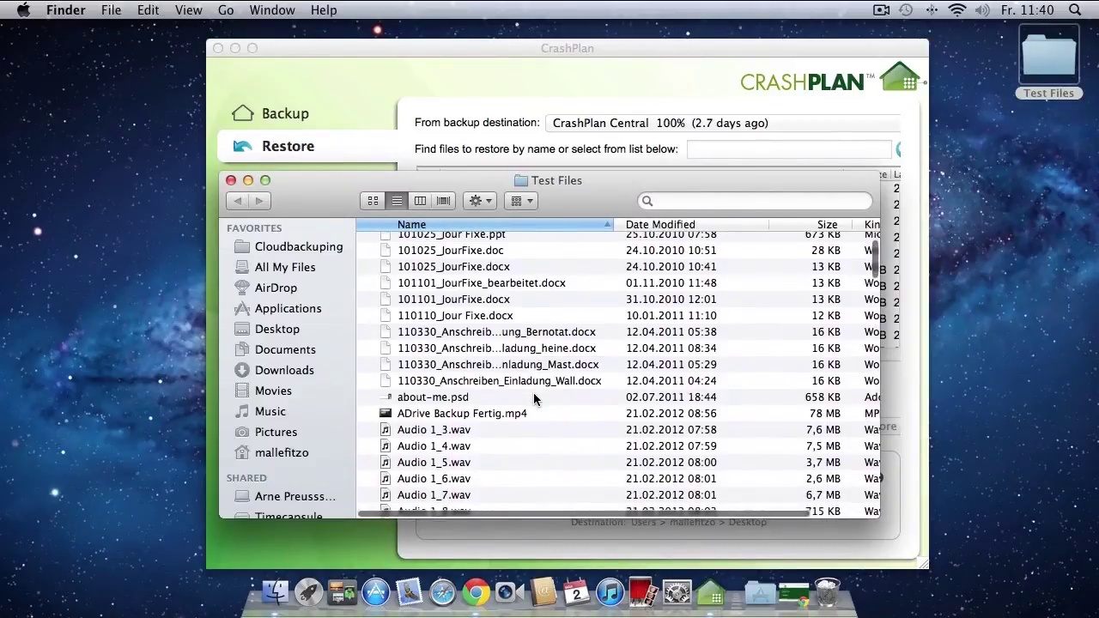
scroll(534, 398, up, 3)
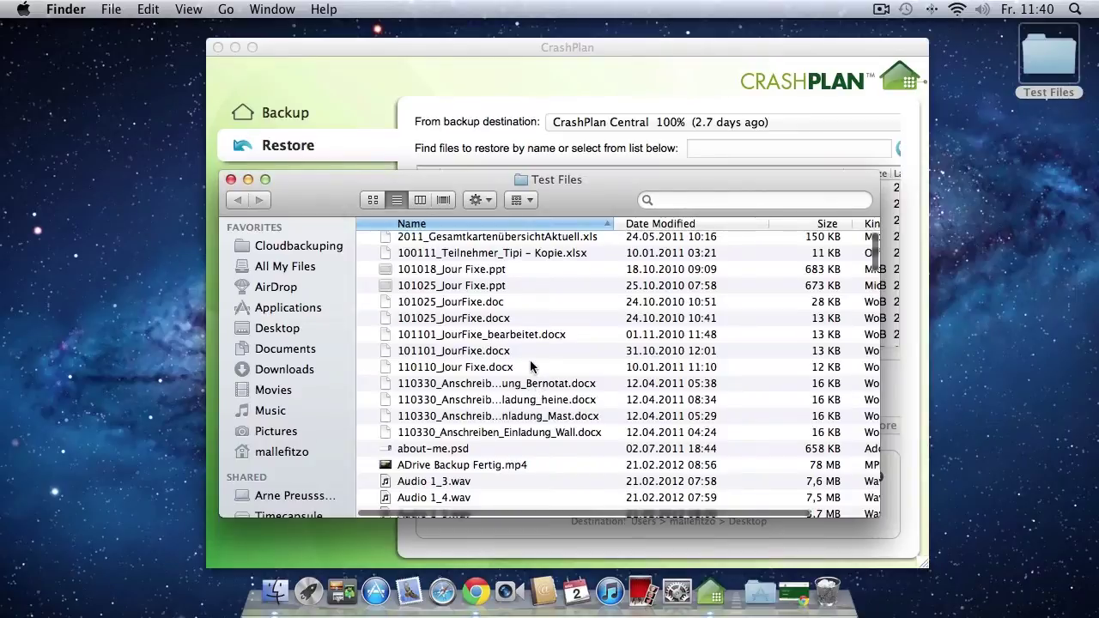
click(495, 289)
Quick Look the 101025_Jour Fixe.ppt slides, jumping to the Agenda slide.
key(space)
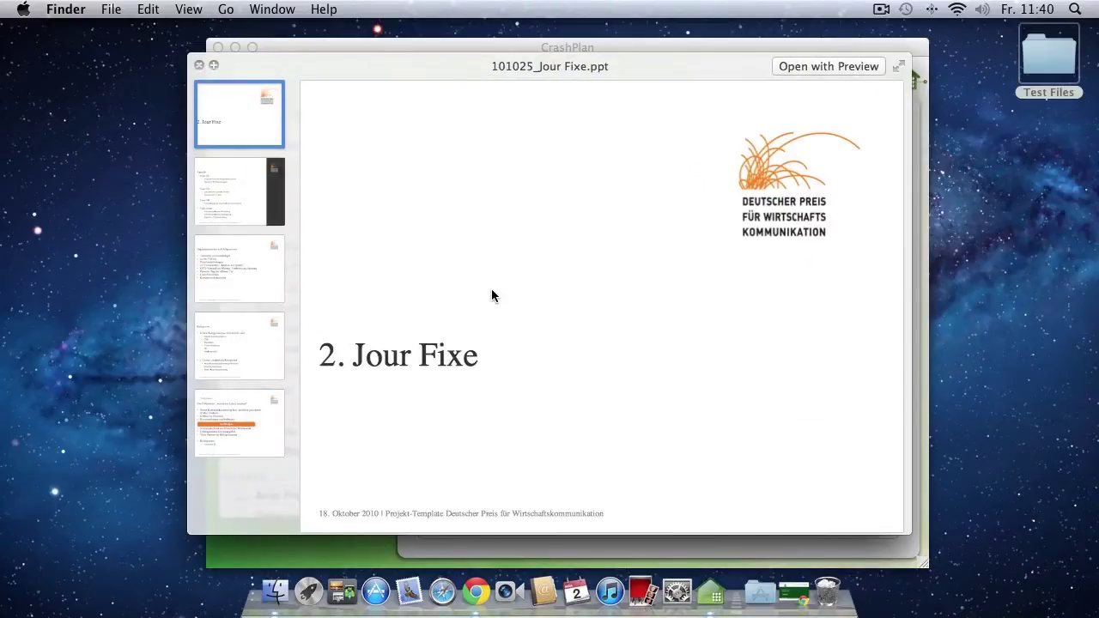
click(244, 206)
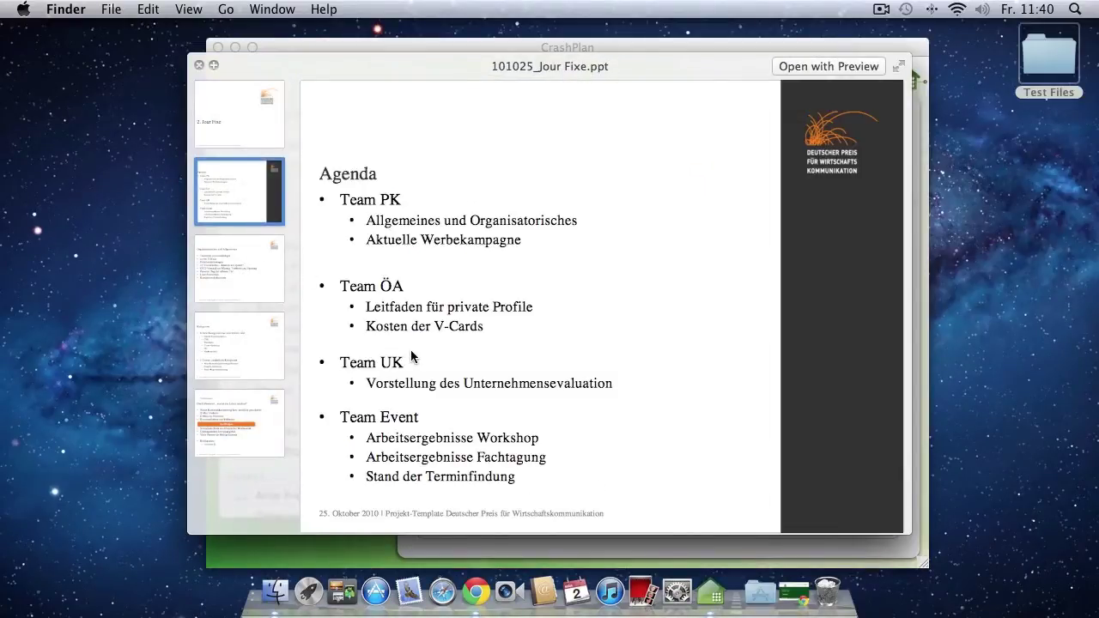
scroll(410, 349, down, 15)
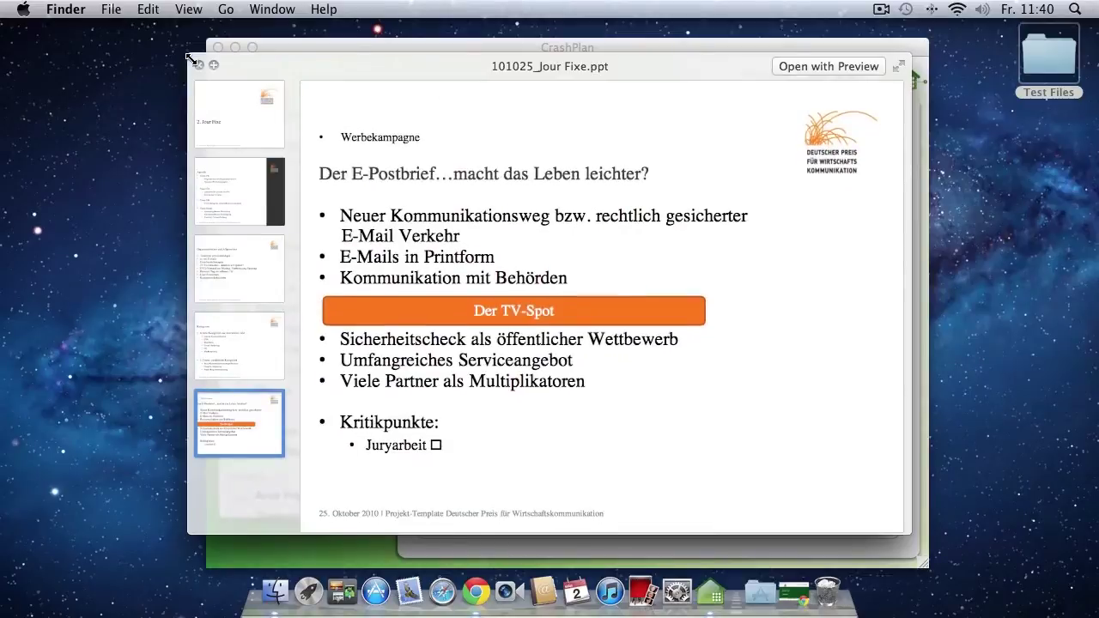
click(198, 64)
Quick Look the restored chalkboard.psd image to confirm it opens.
scroll(483, 391, down, 3)
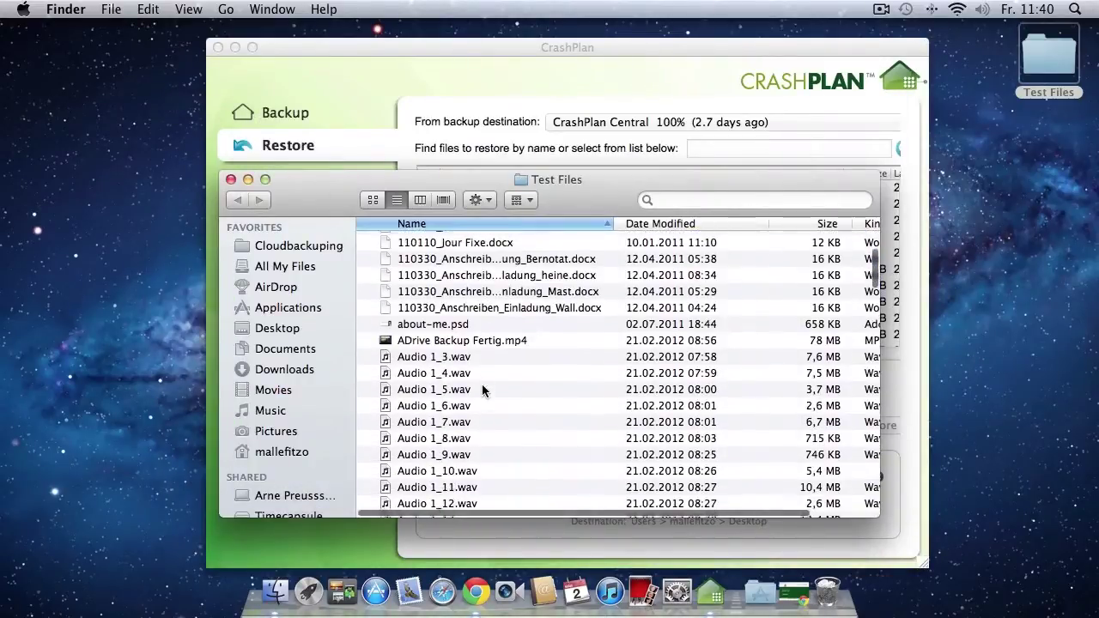
scroll(482, 391, down, 10)
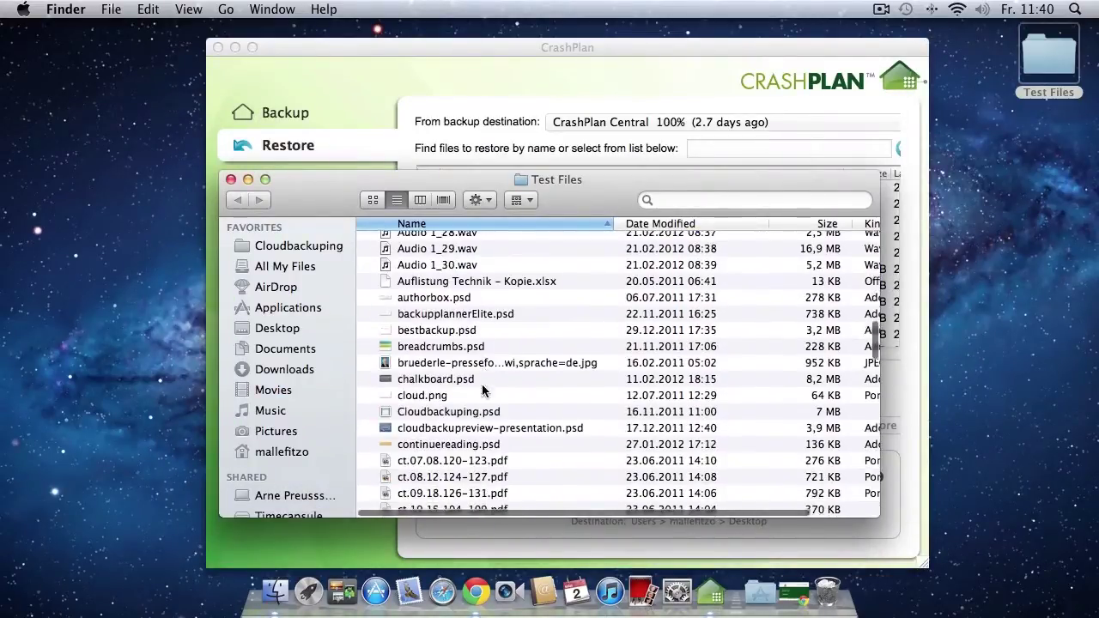
scroll(481, 391, down, 5)
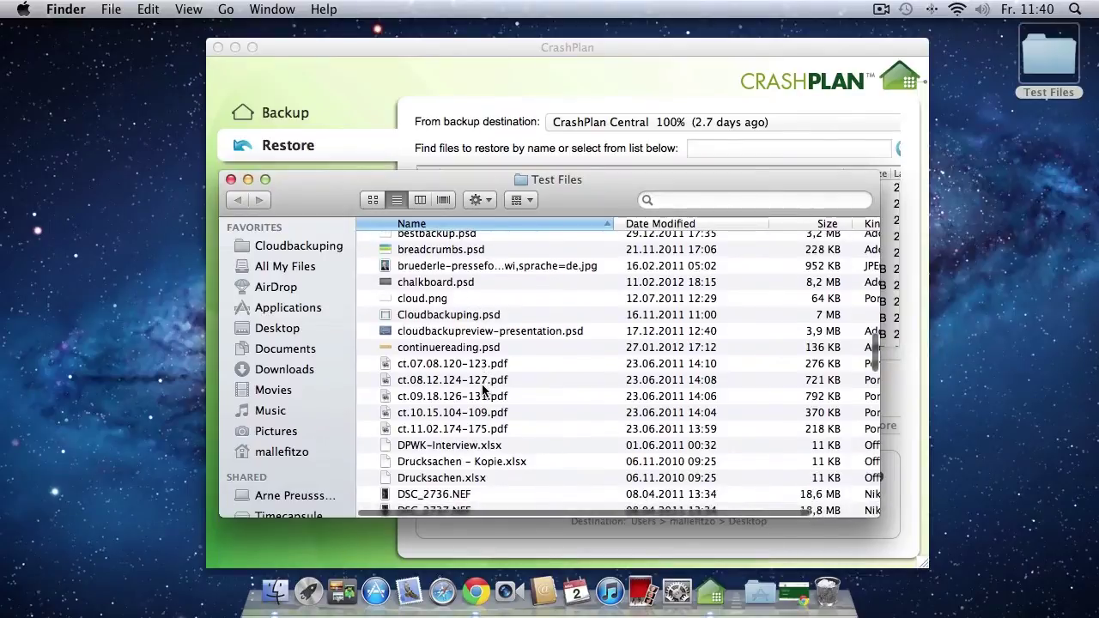
scroll(481, 391, down, 2)
click(471, 257)
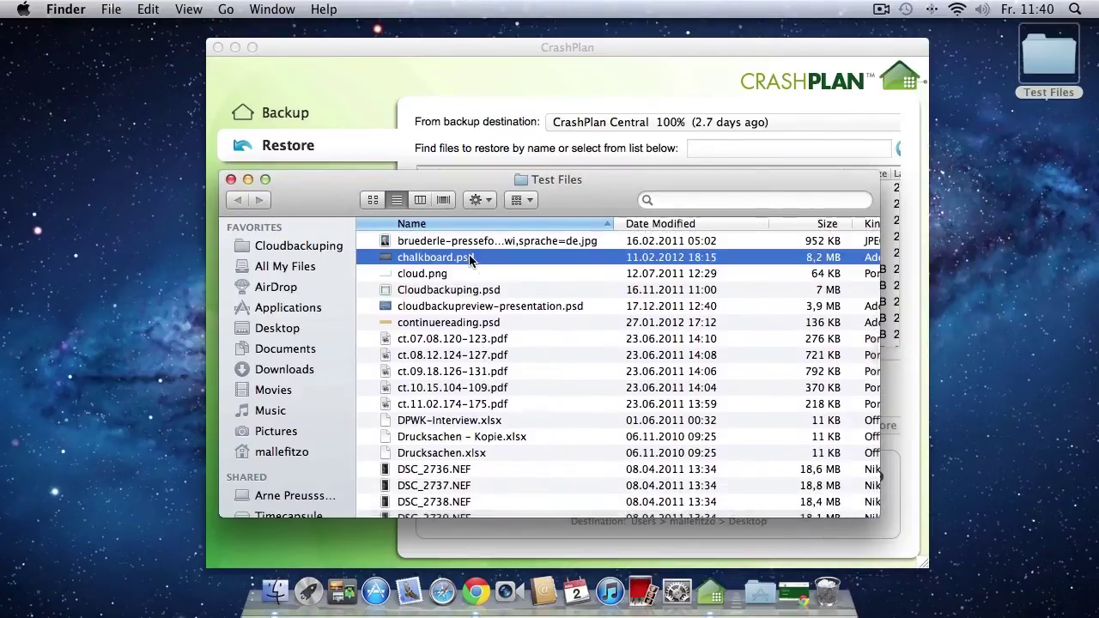
key(space)
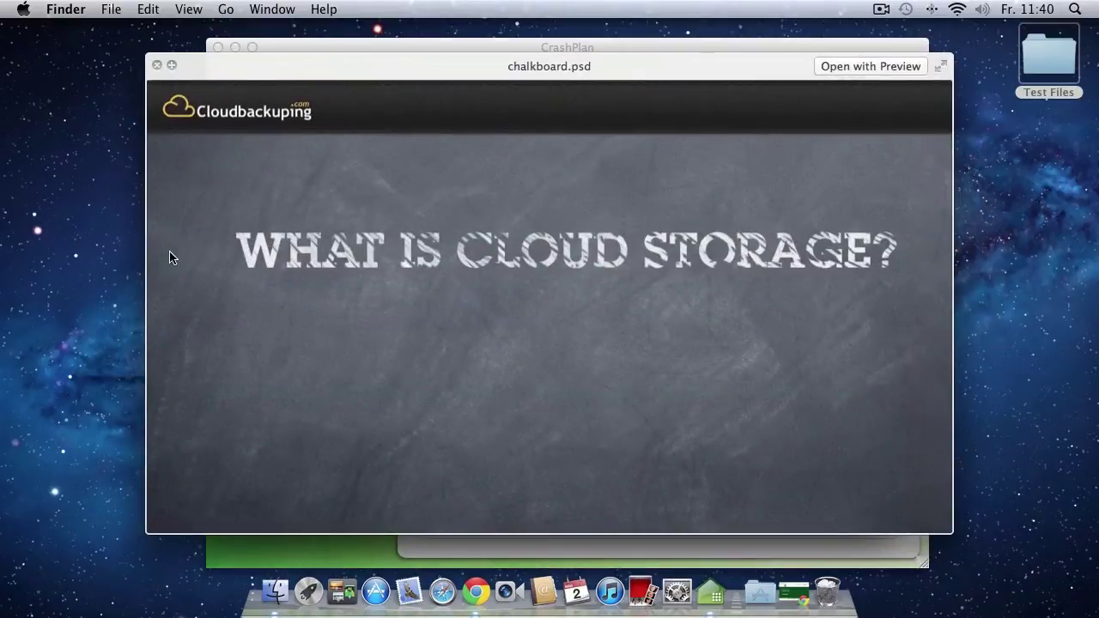
click(157, 67)
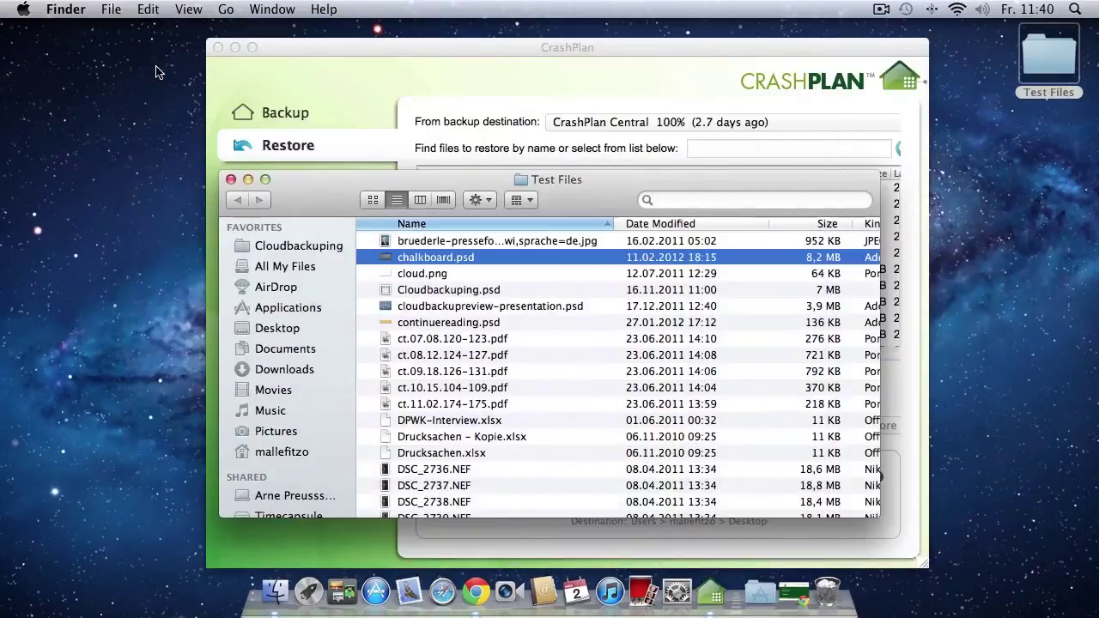
Close the Test Files window and bring Chrome with the CrashPlan site forward.
scroll(504, 429, down, 5)
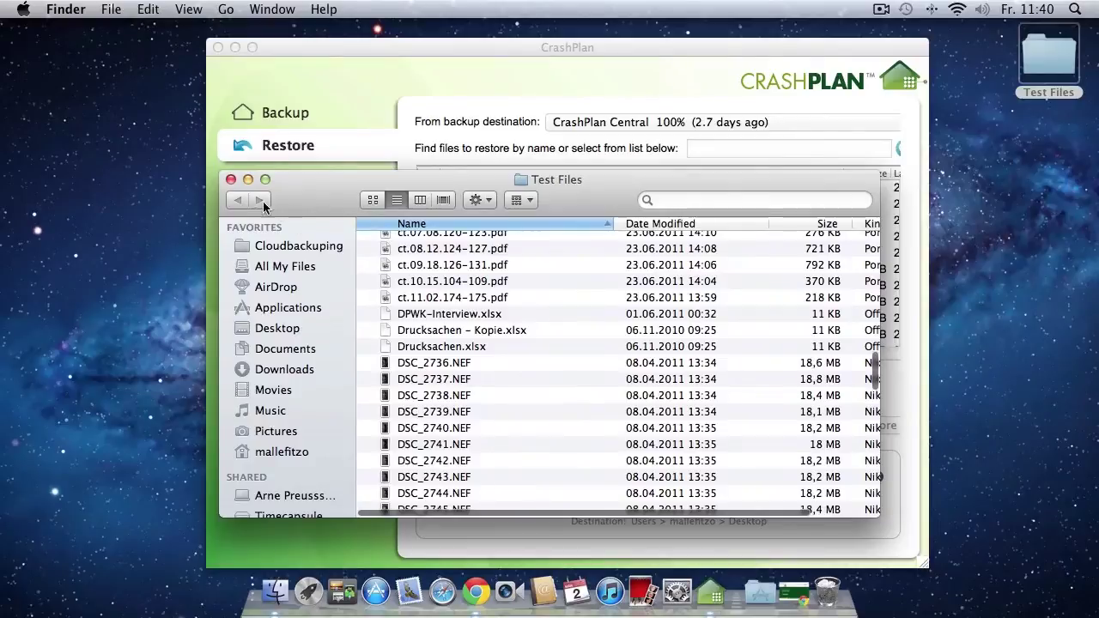
click(231, 179)
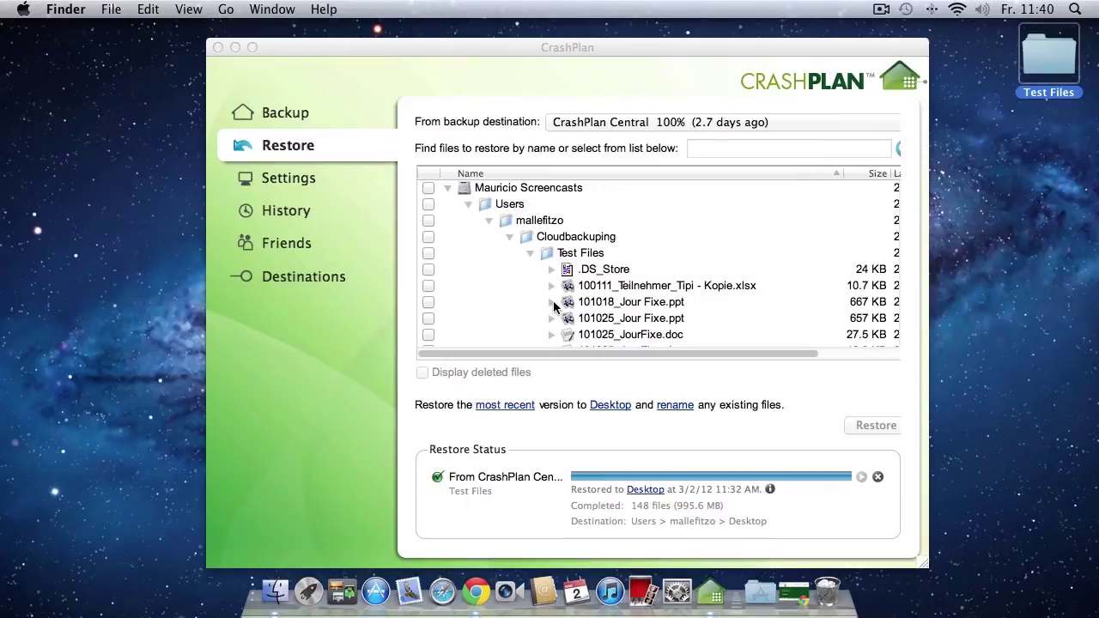
click(792, 592)
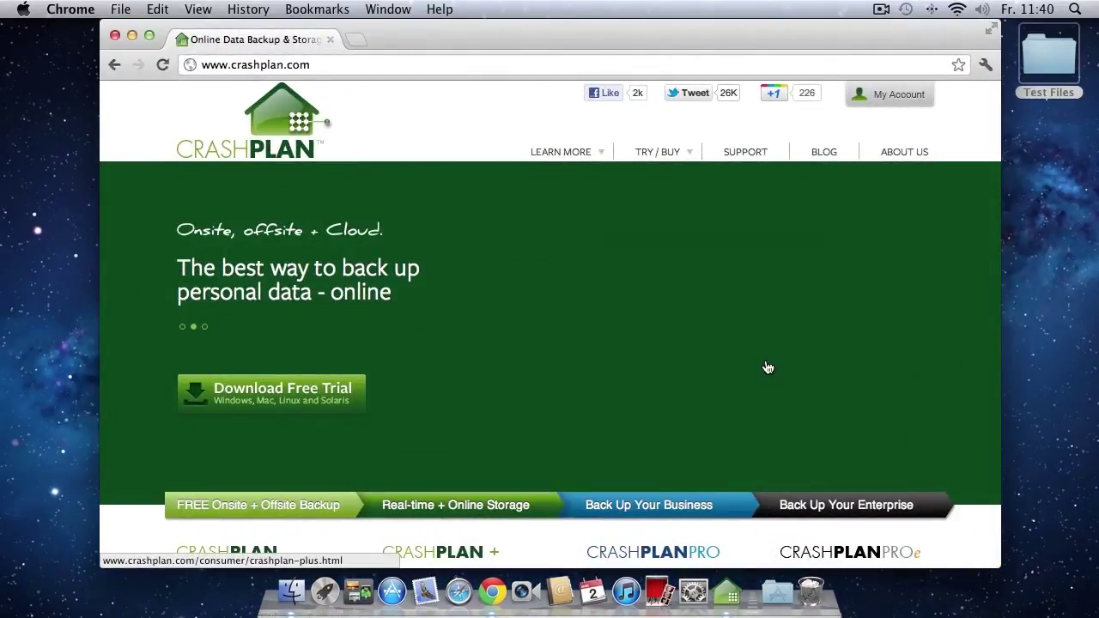
Sign in on the CrashPlan website with the account e-mail and password.
click(888, 93)
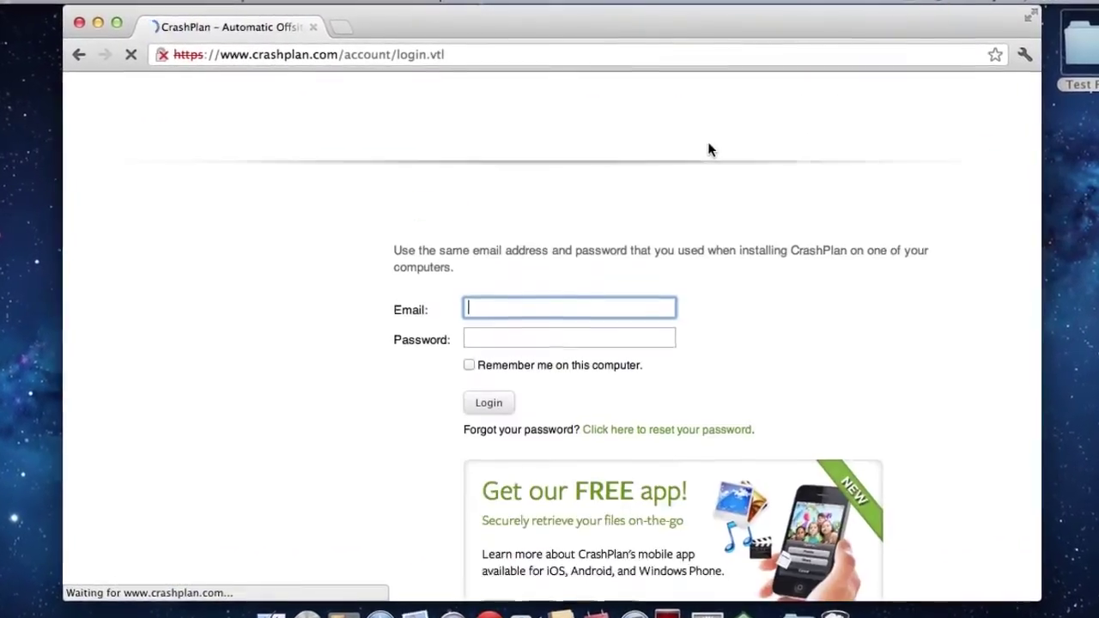
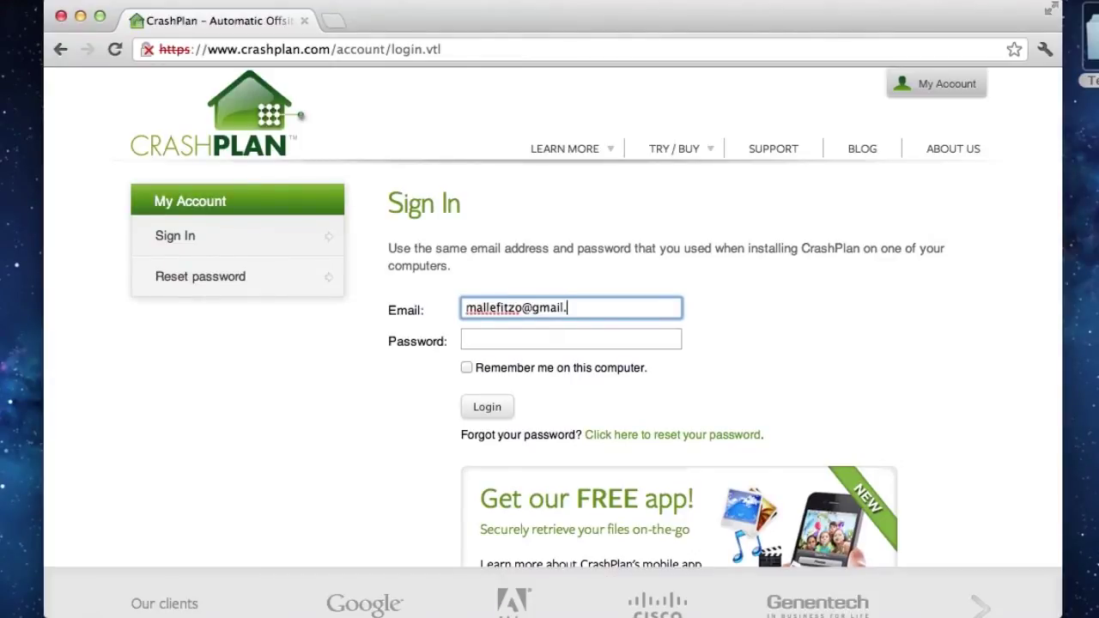
key(Tab)
text(••••••••••••)
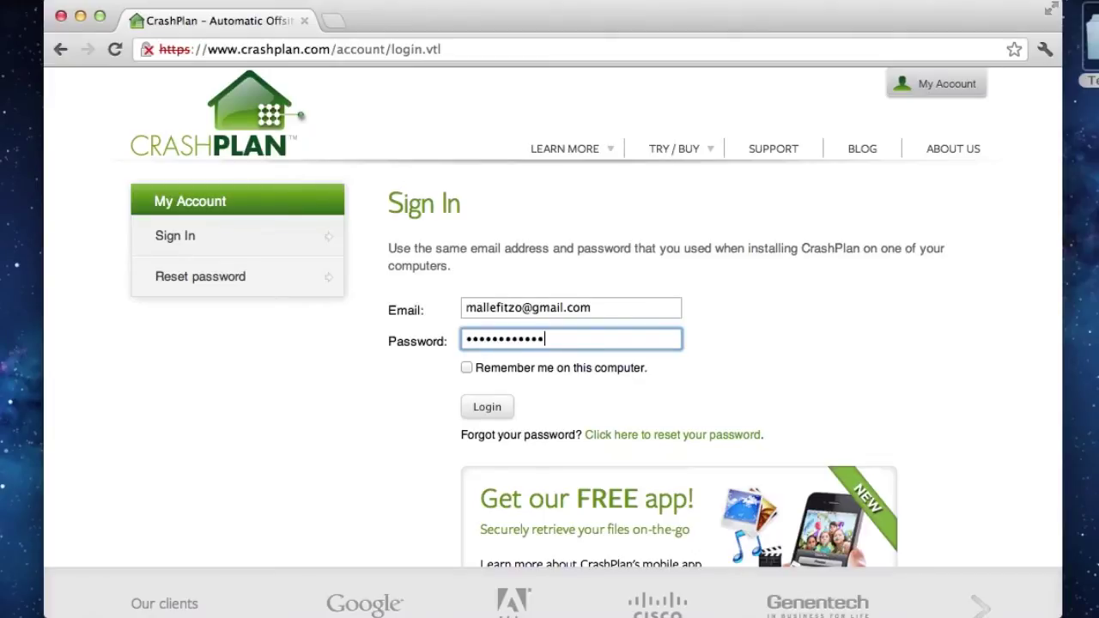
key(Return)
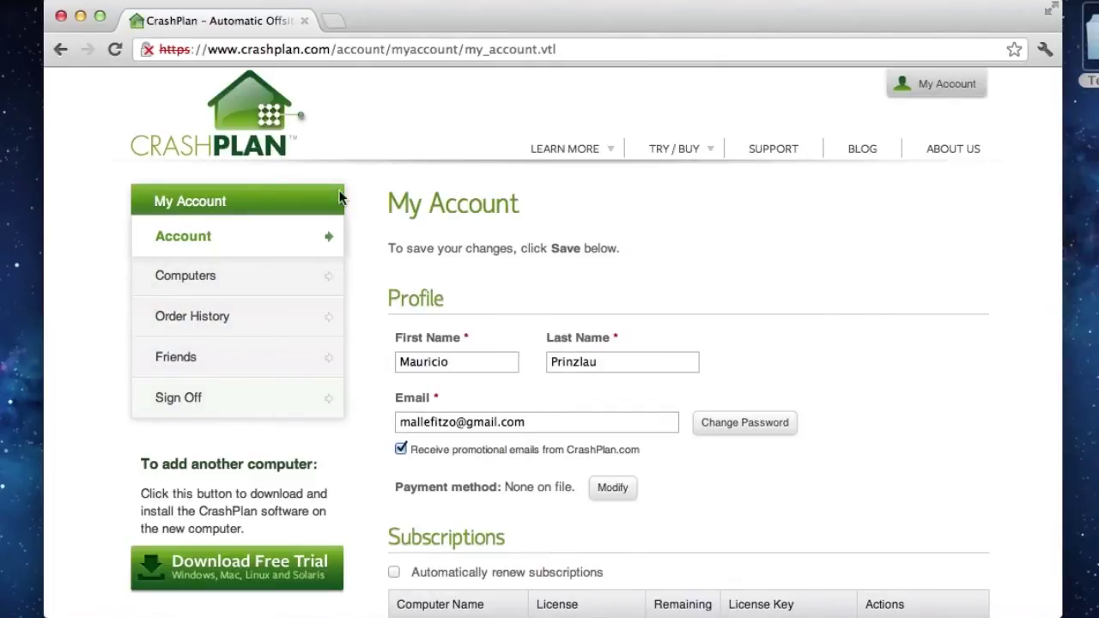
Open the account's Computers list and start a Web Restore for the iMac.
click(207, 276)
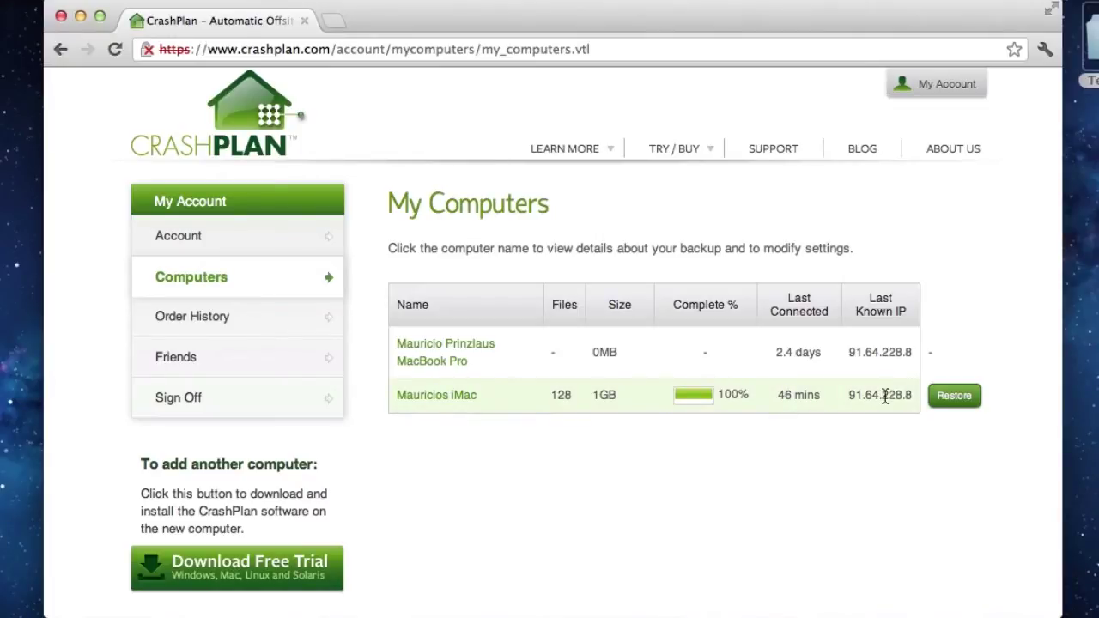
click(951, 399)
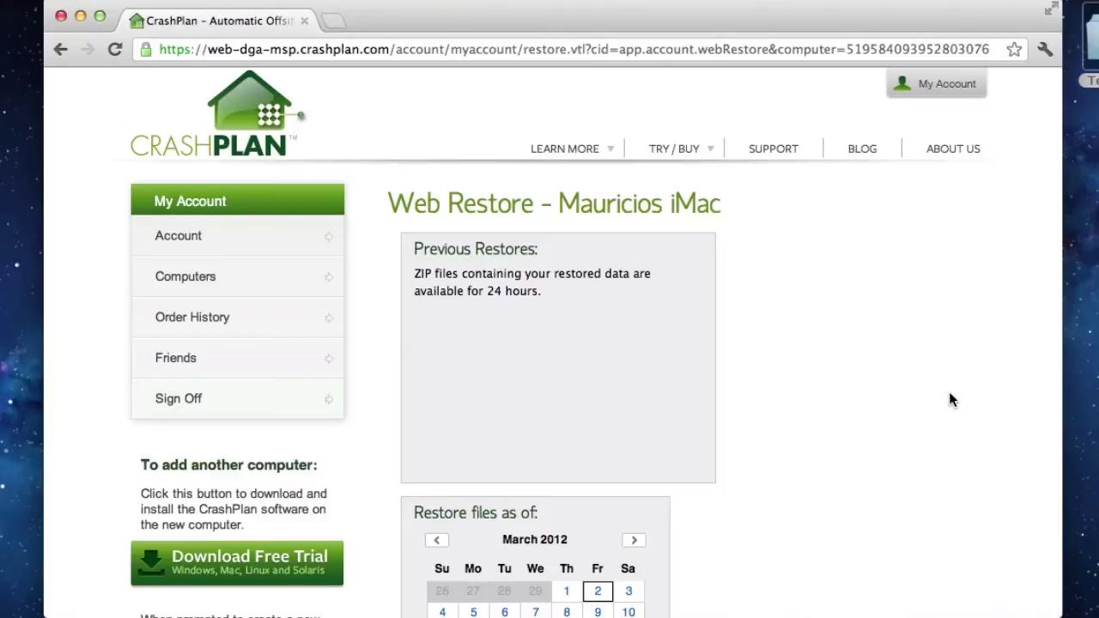
Web-restore only 101025_Jour Fixe.ppt from Test Files and download it (256 kB).
scroll(950, 399, down, 10)
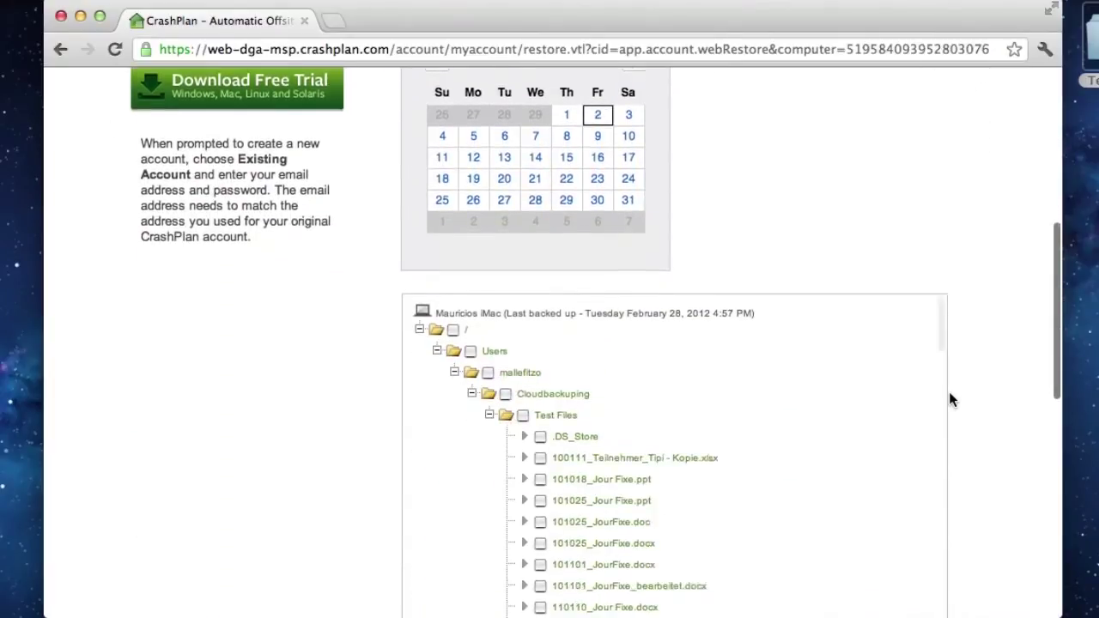
scroll(950, 399, down, 3)
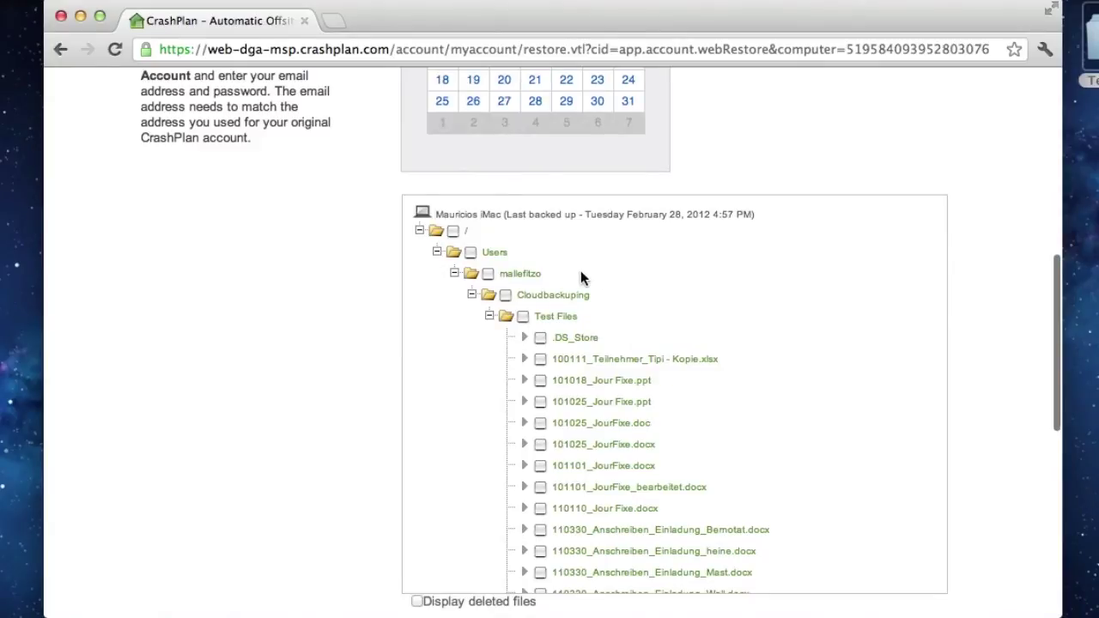
scroll(676, 437, down, 3)
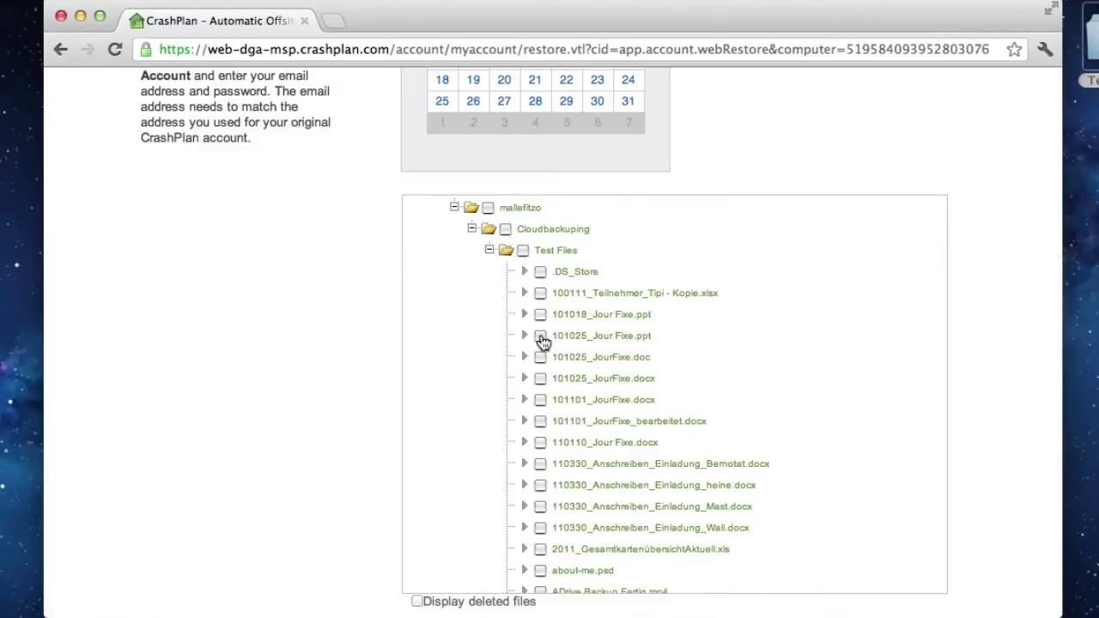
click(541, 338)
scroll(993, 366, down, 3)
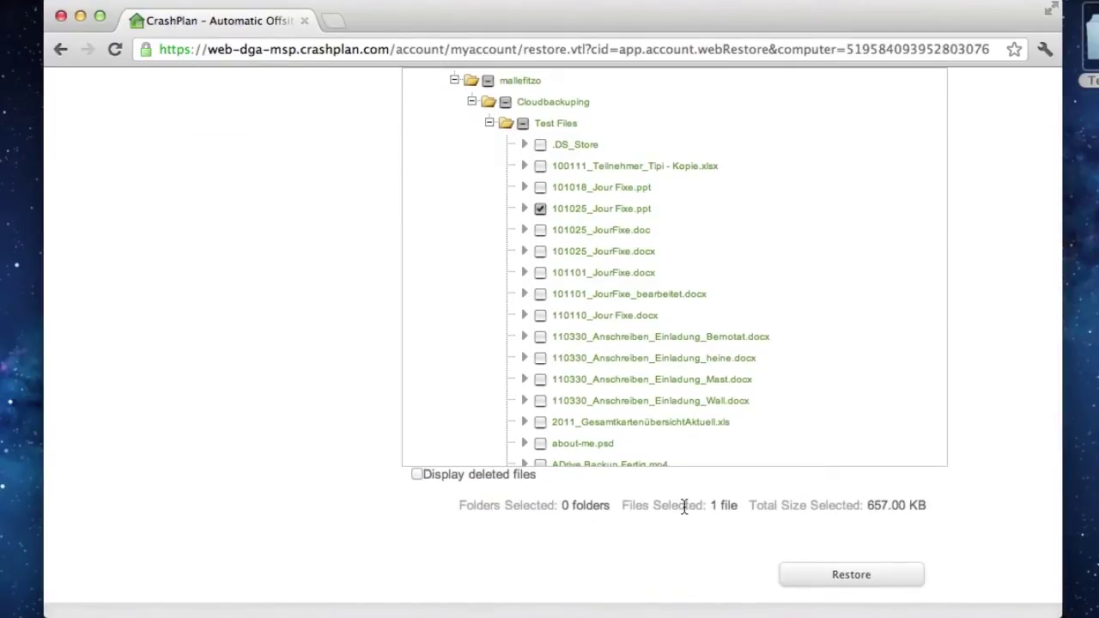
click(820, 575)
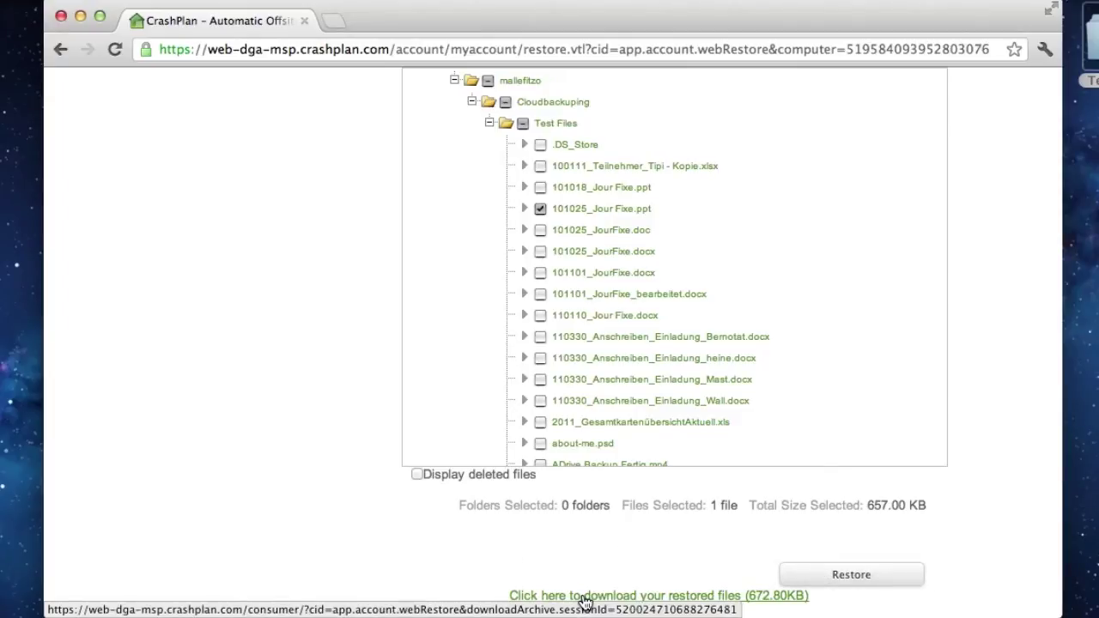
click(584, 596)
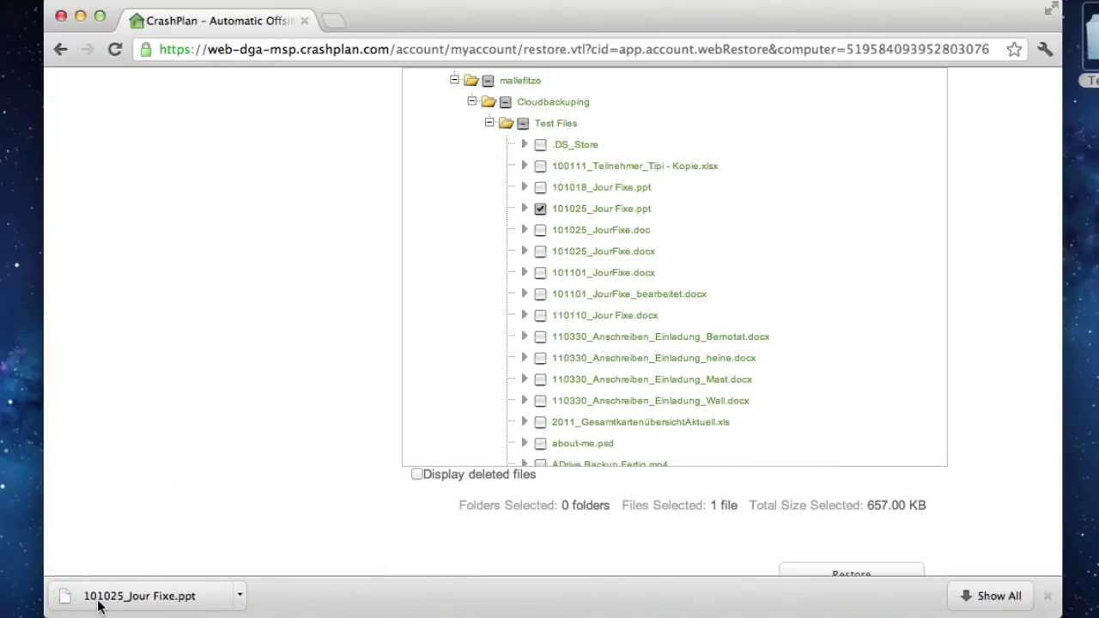
Download the restored 101025_Jour Fixe.ppt, then return to the CrashPlan home page via the logo.
click(260, 614)
scroll(299, 251, up, 3)
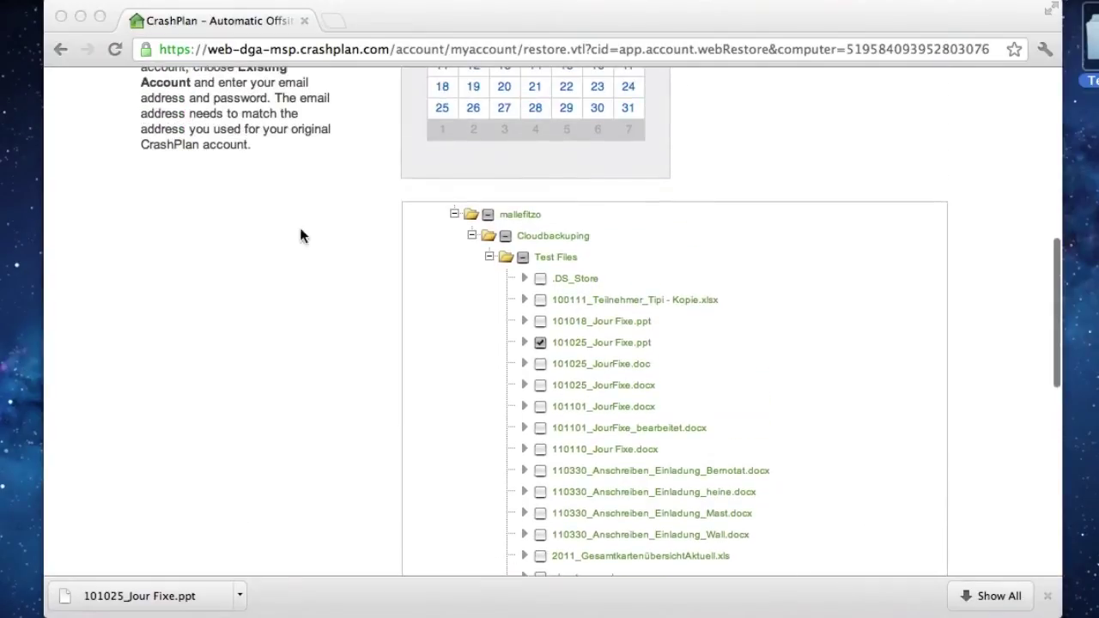
scroll(231, 189, up, 10)
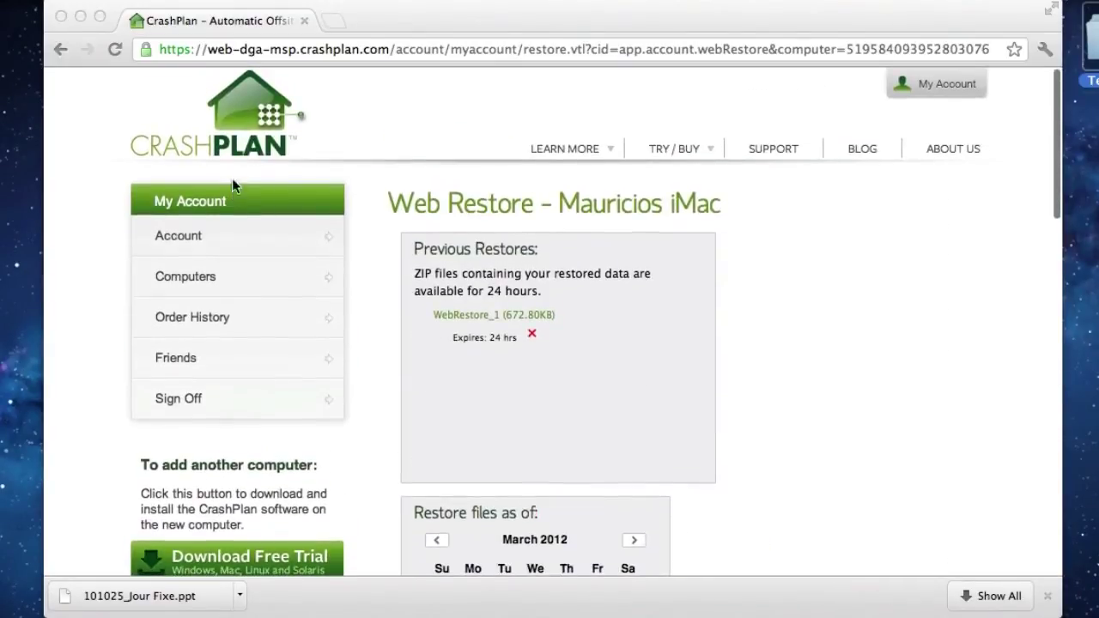
click(237, 131)
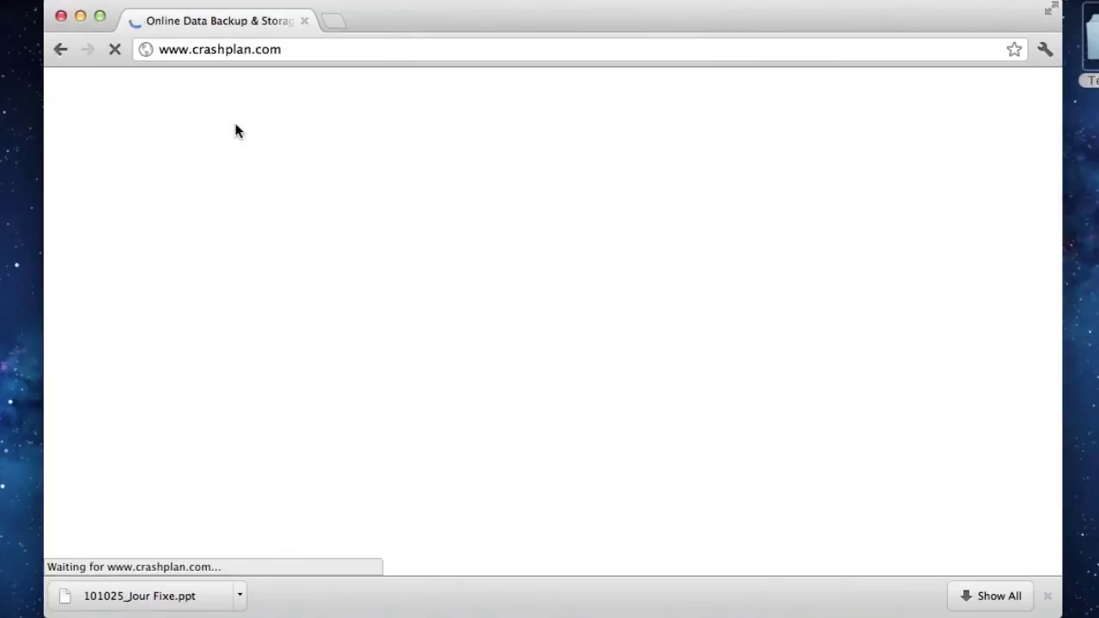